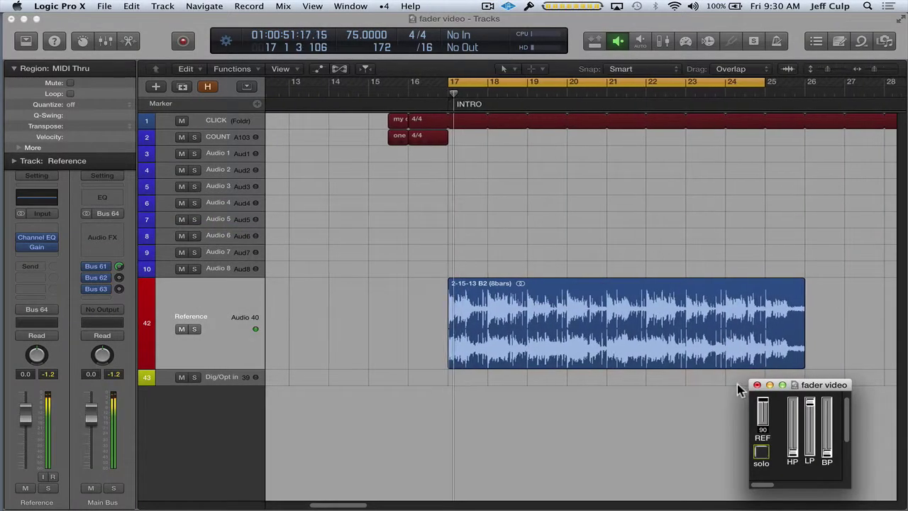
During playback, lower the REF level and return it to 90, then solo and unsolo Reference.
drag(763, 403, 763, 425)
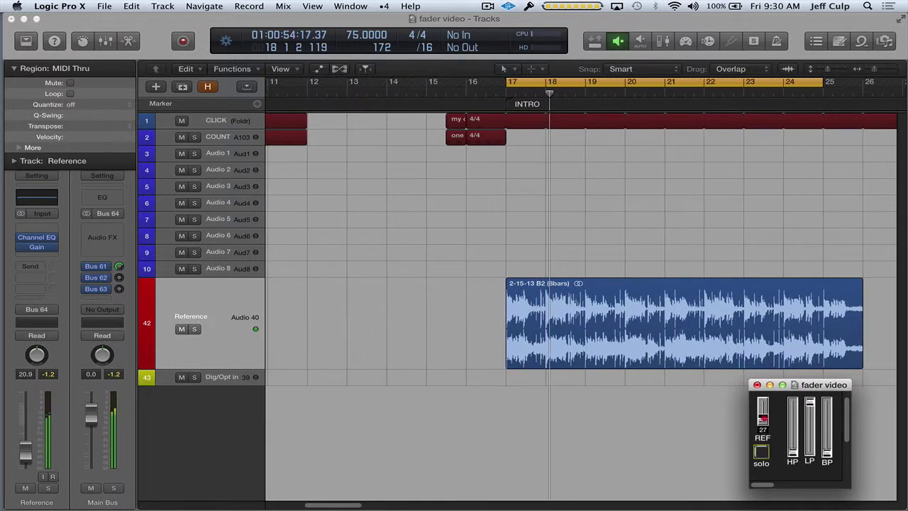
alt+click(763, 426)
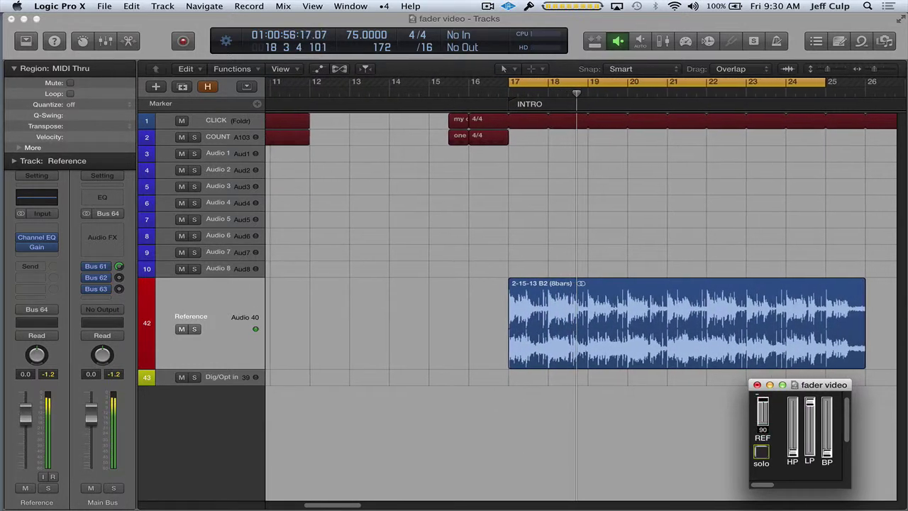
click(762, 453)
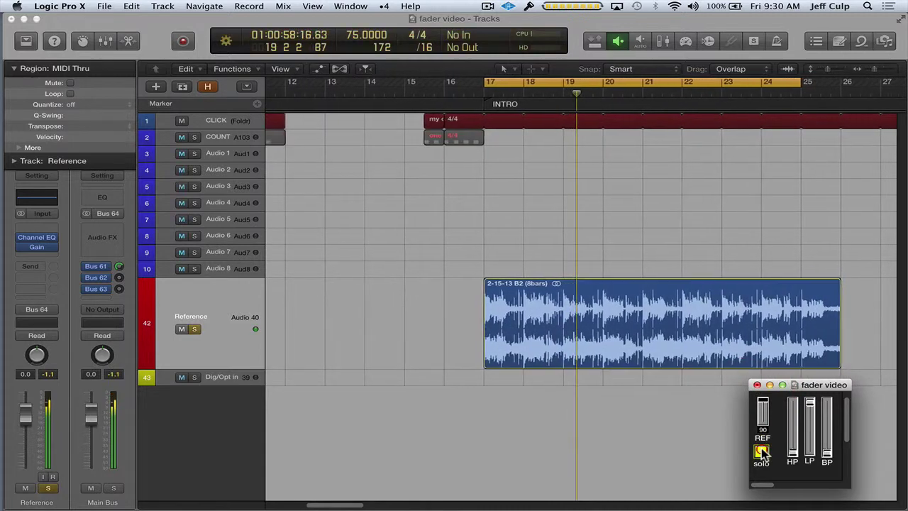
click(762, 452)
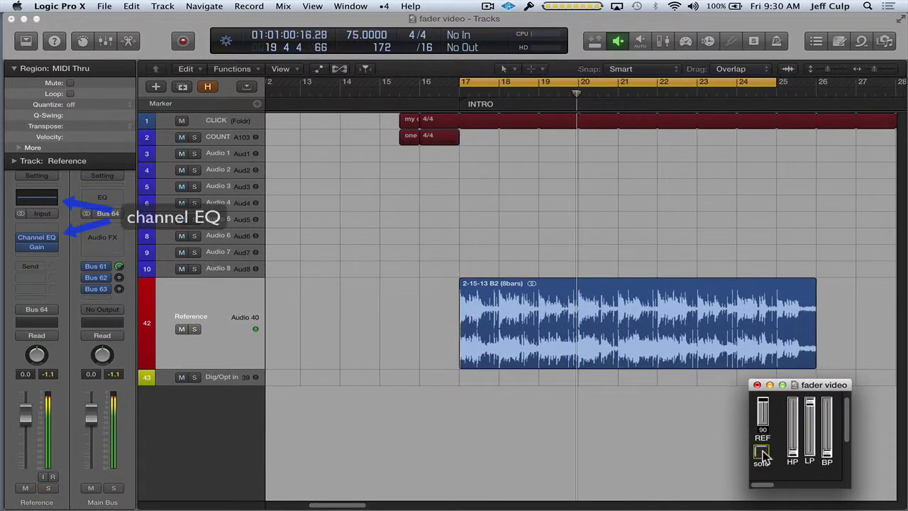
Raise the HP and BP faders to engage the high-pass and band-pass filters.
drag(794, 460, 810, 402)
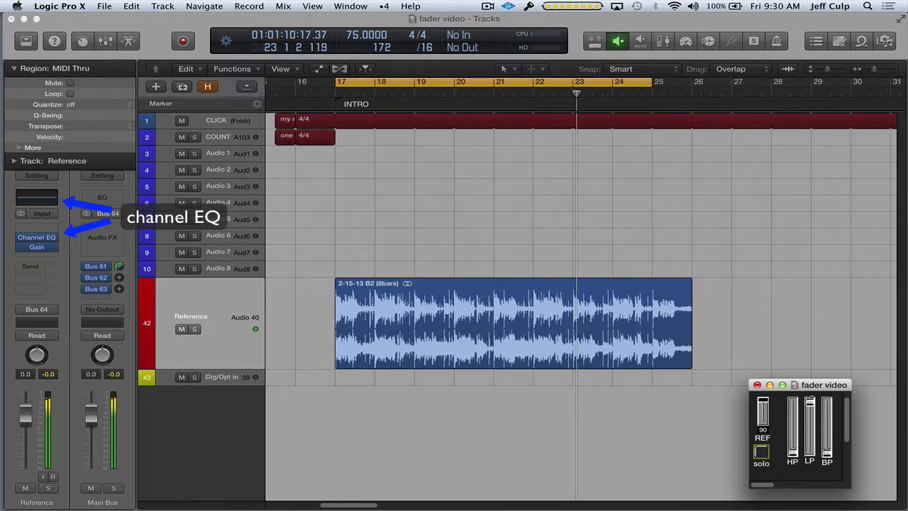
mouse_move(827, 453)
mouse_down()
mouse_move(827, 407)
mouse_move(827, 453)
mouse_up()
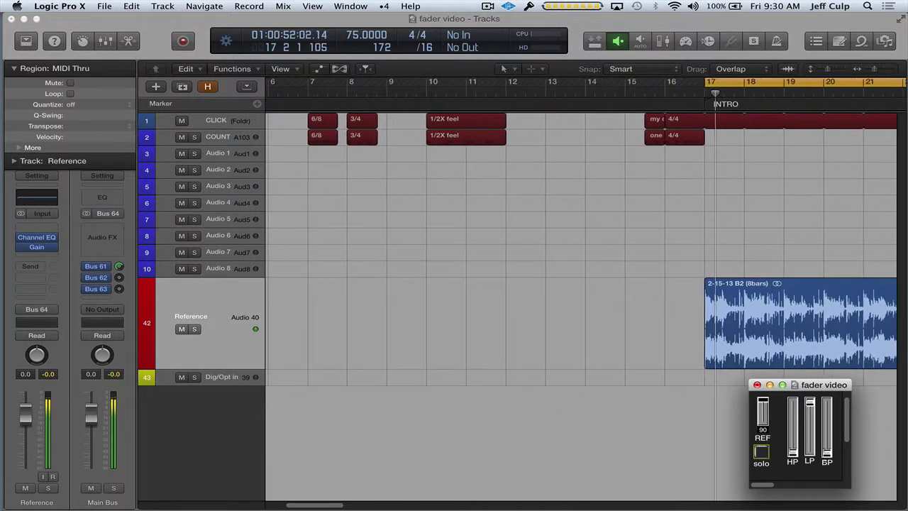
click(777, 230)
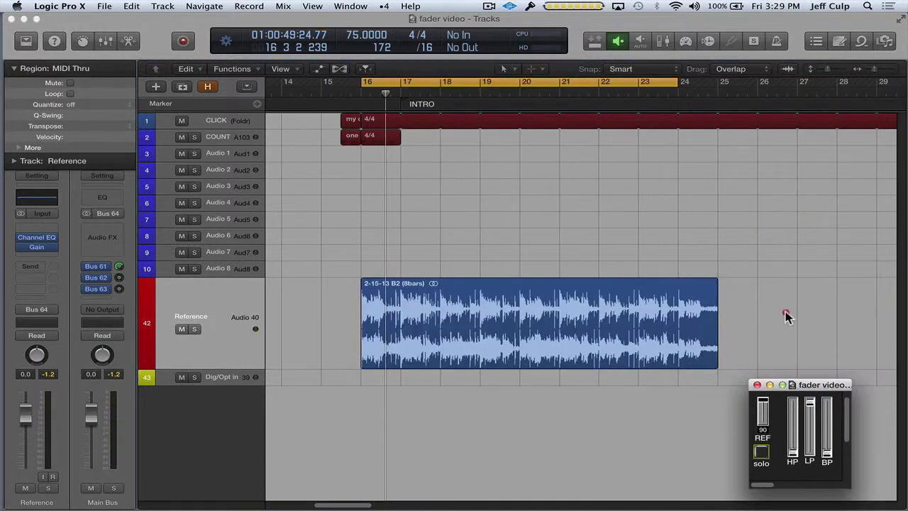
Move the fader video window to the screen centre and enlarge it.
click(786, 312)
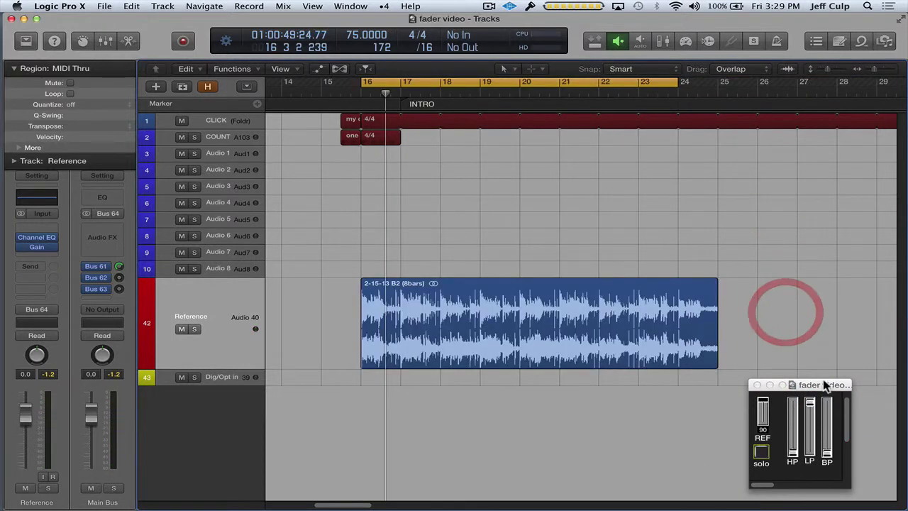
click(808, 387)
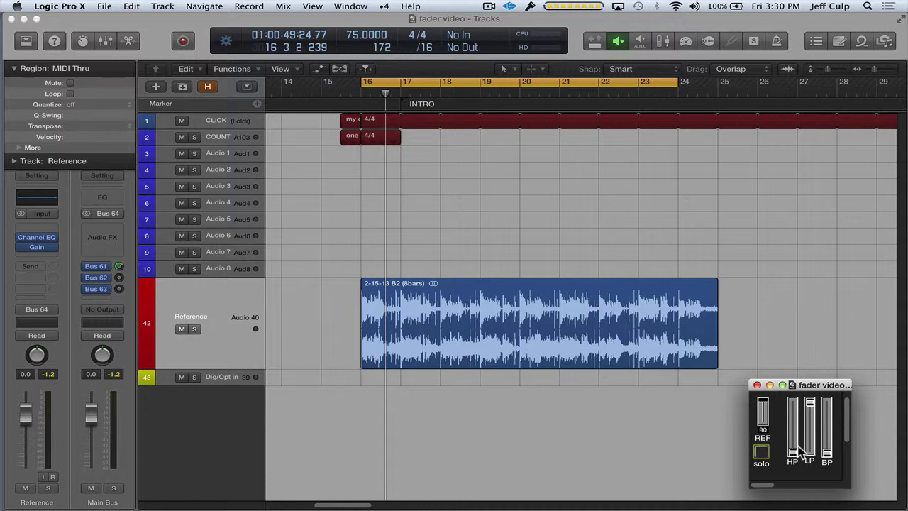
drag(816, 384, 428, 188)
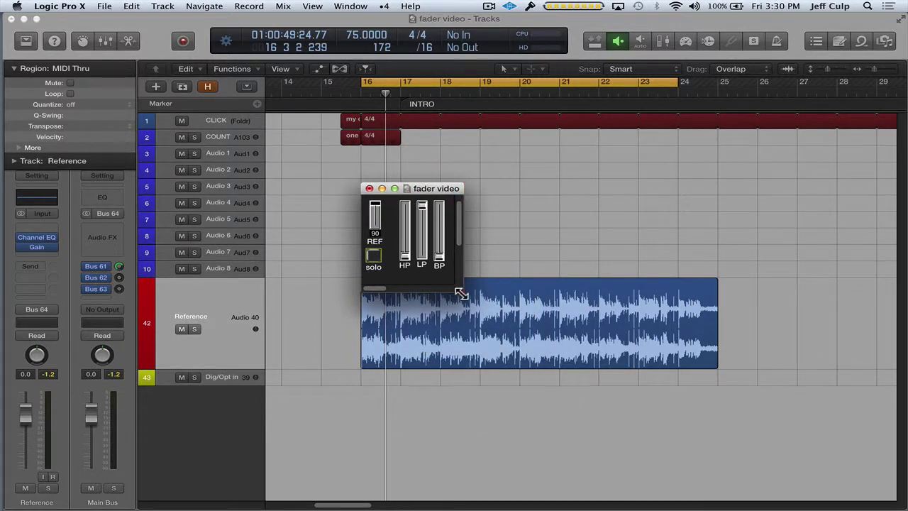
drag(460, 292, 835, 438)
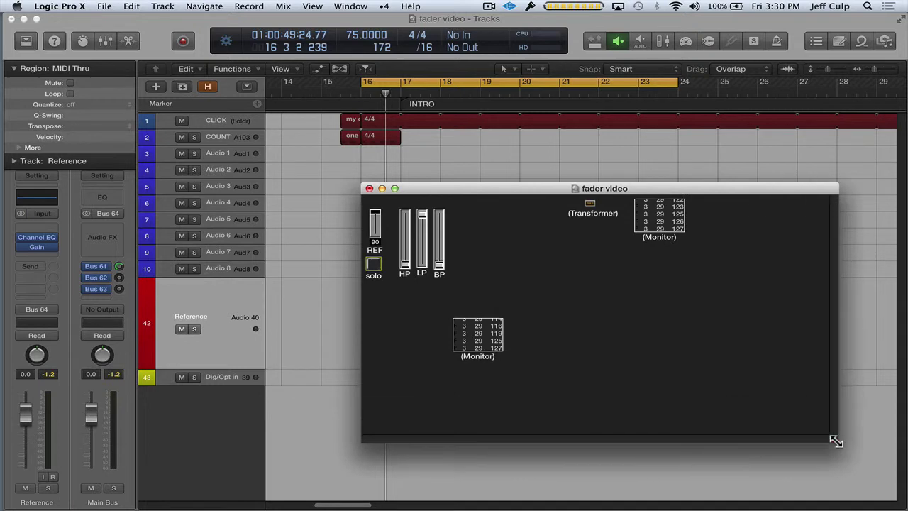
Turn off Hide Cables so the cables between the layer's objects show.
right_click(607, 328)
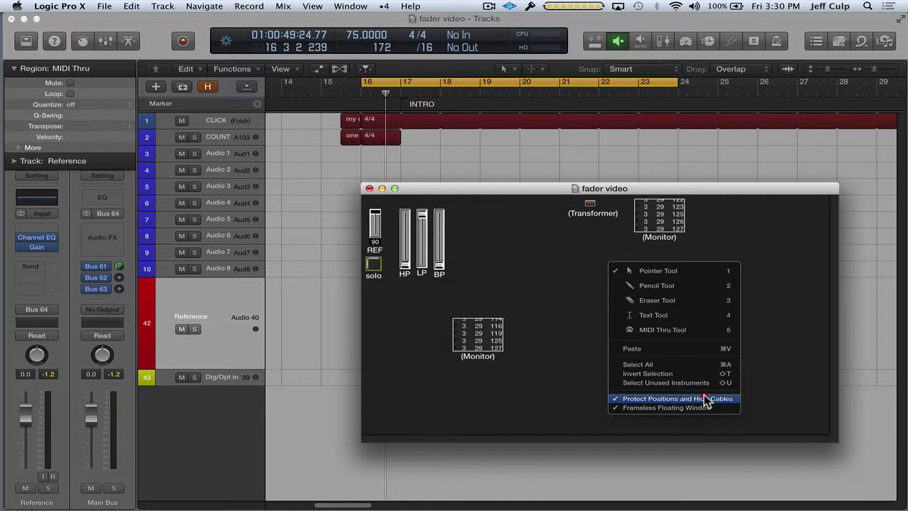
click(706, 401)
right_click(577, 310)
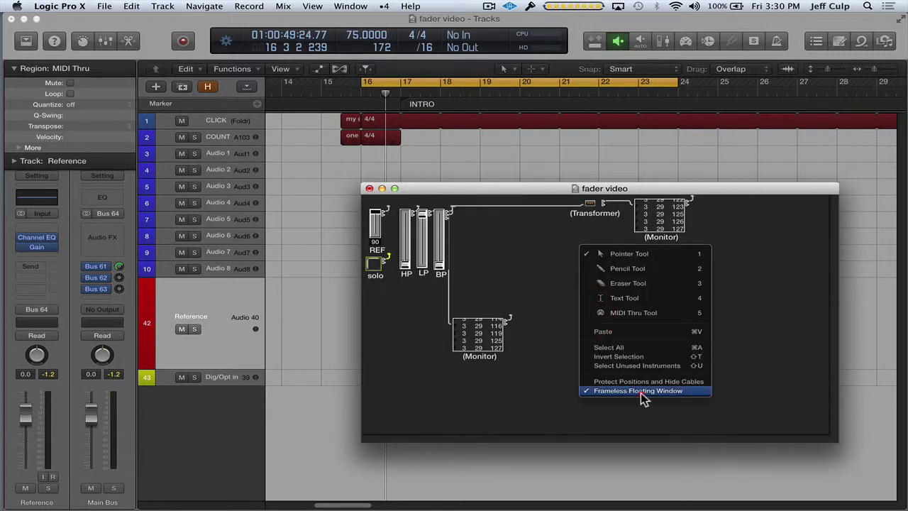
Turn off frameless floating mode, move the Environment window up, and view the Click & Ports and Mixer layers.
click(669, 391)
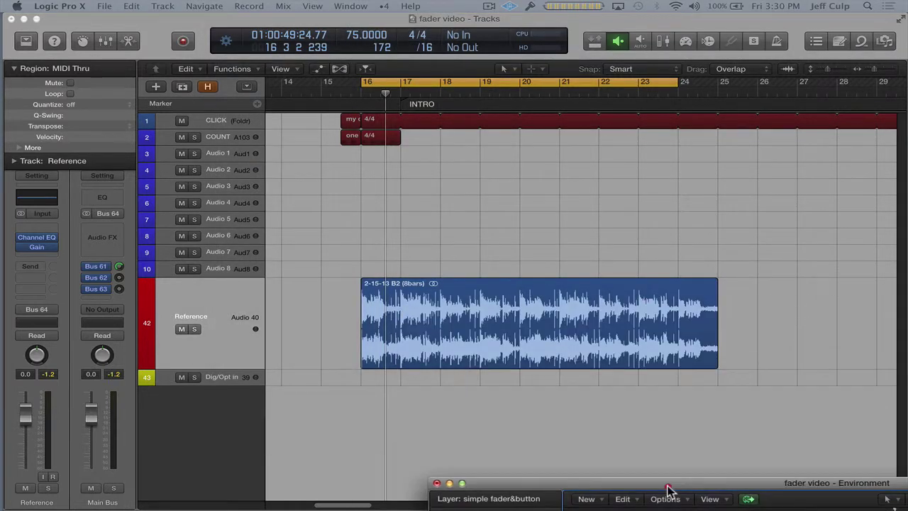
drag(669, 490, 290, 44)
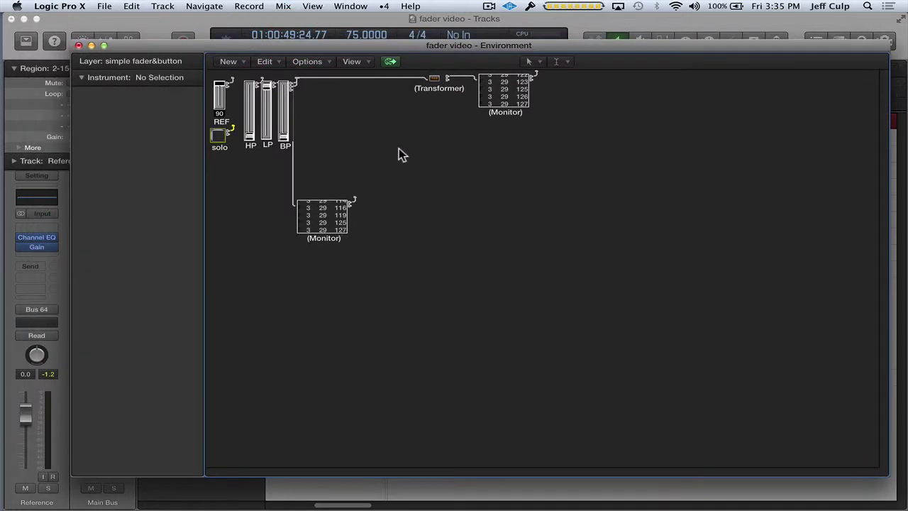
click(197, 63)
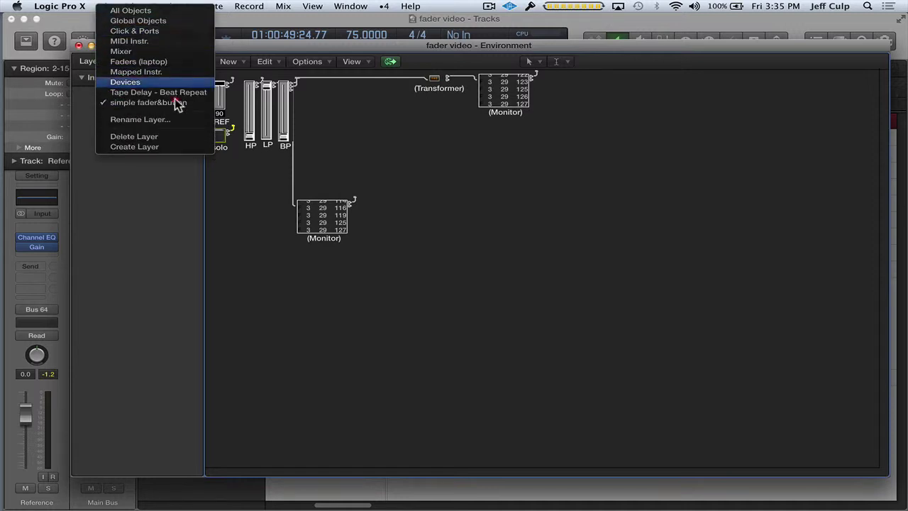
click(171, 32)
click(190, 61)
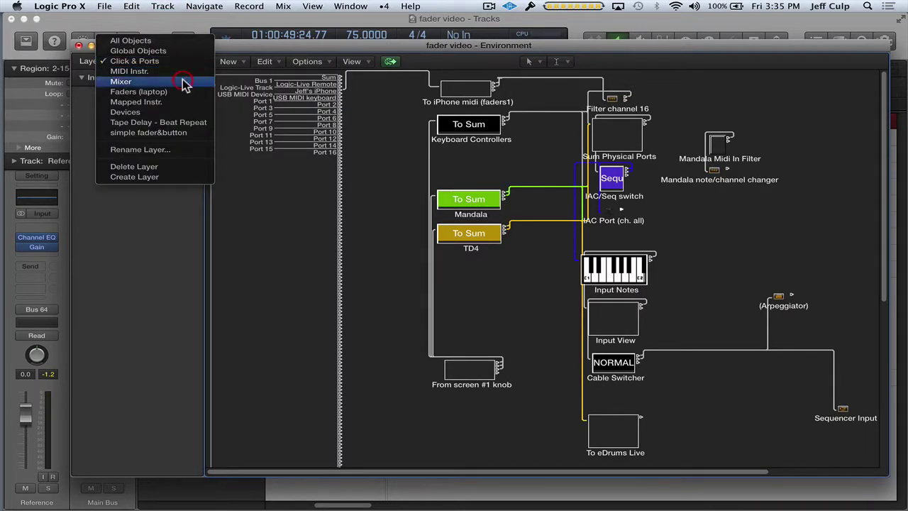
click(182, 81)
Return to the simple fader&button layer and look at the Faders (laptop) layer.
click(191, 65)
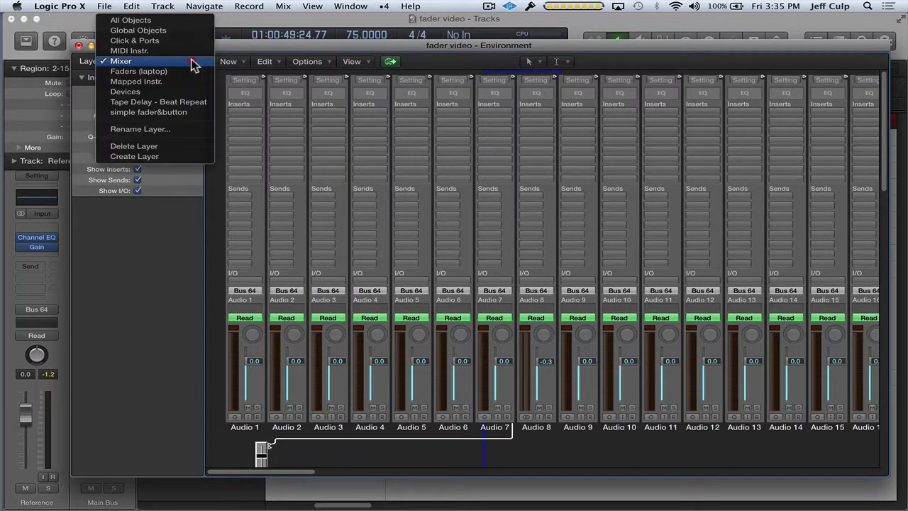
click(182, 114)
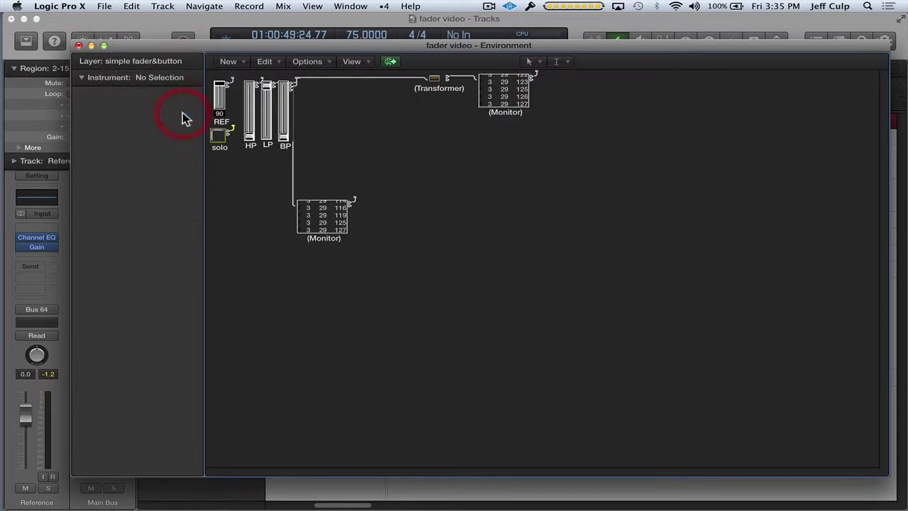
click(186, 64)
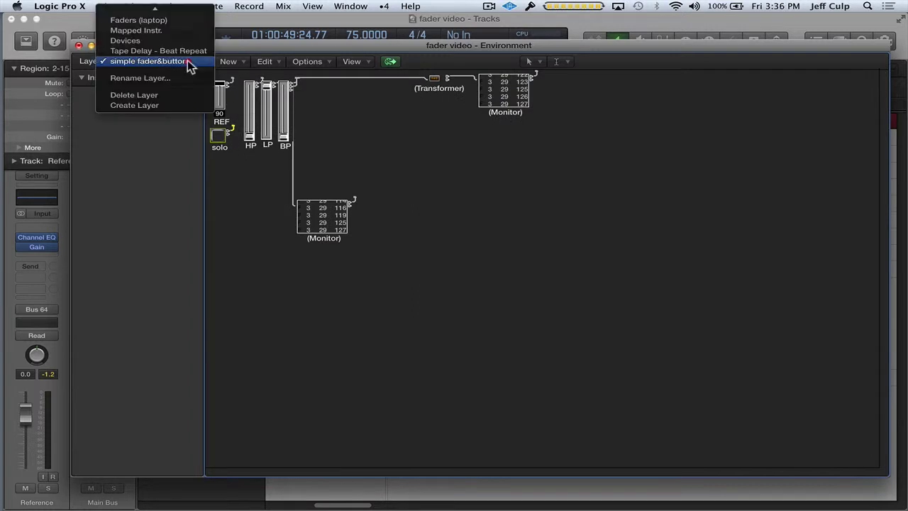
click(178, 21)
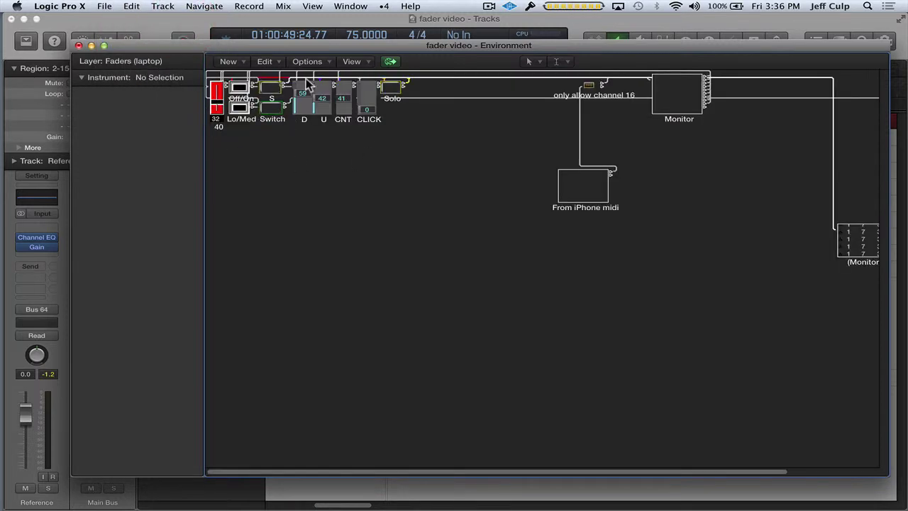
click(192, 63)
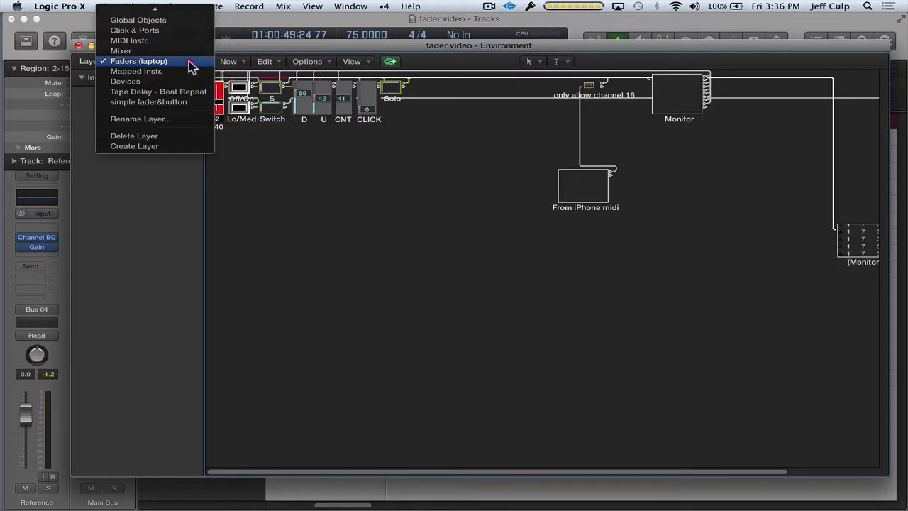
click(192, 101)
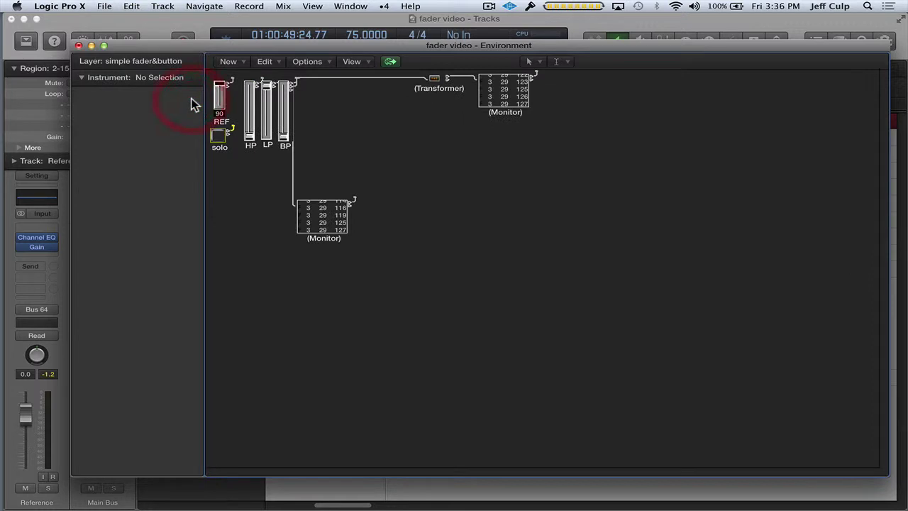
click(225, 124)
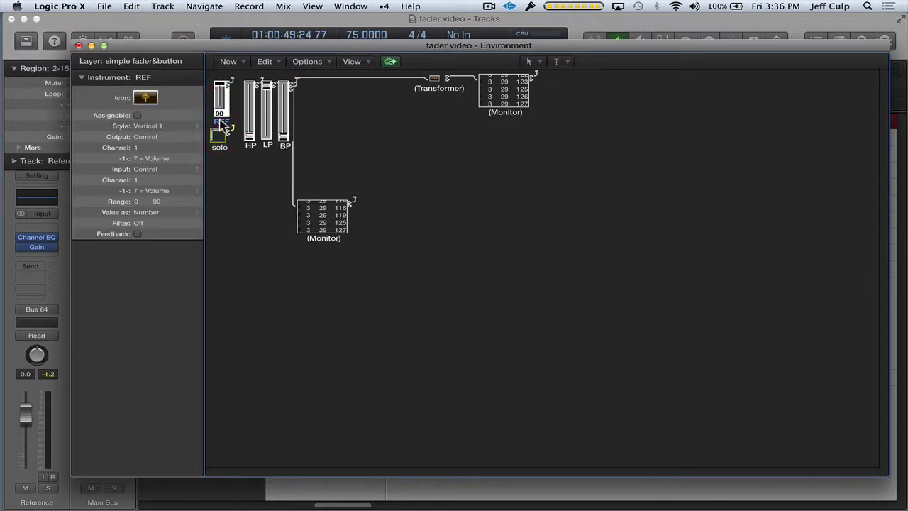
click(219, 150)
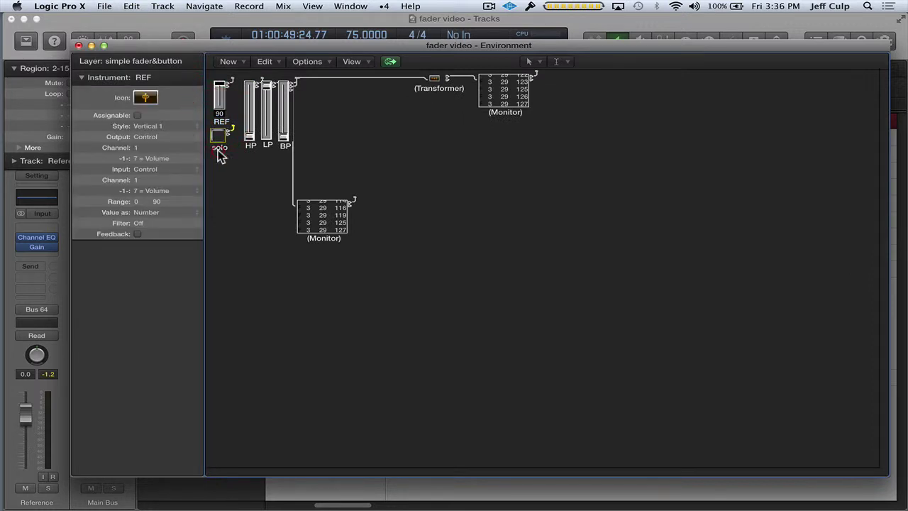
click(221, 148)
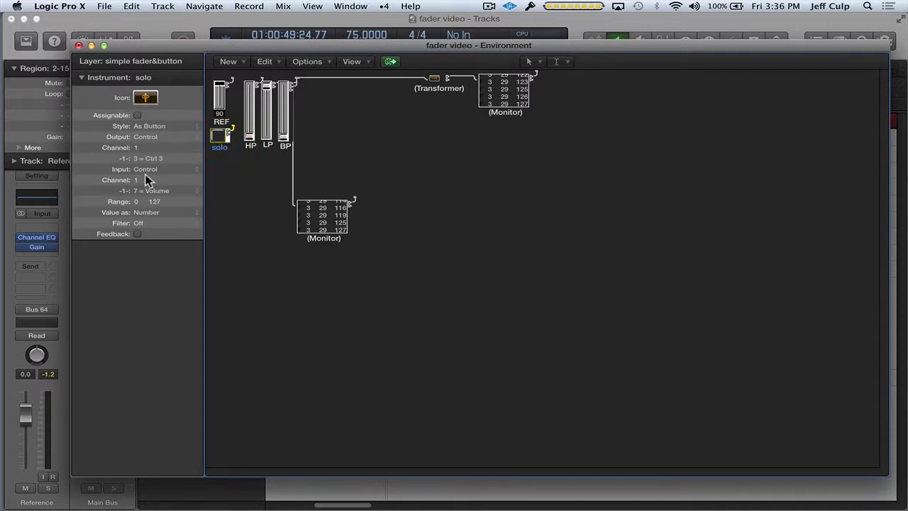
click(323, 244)
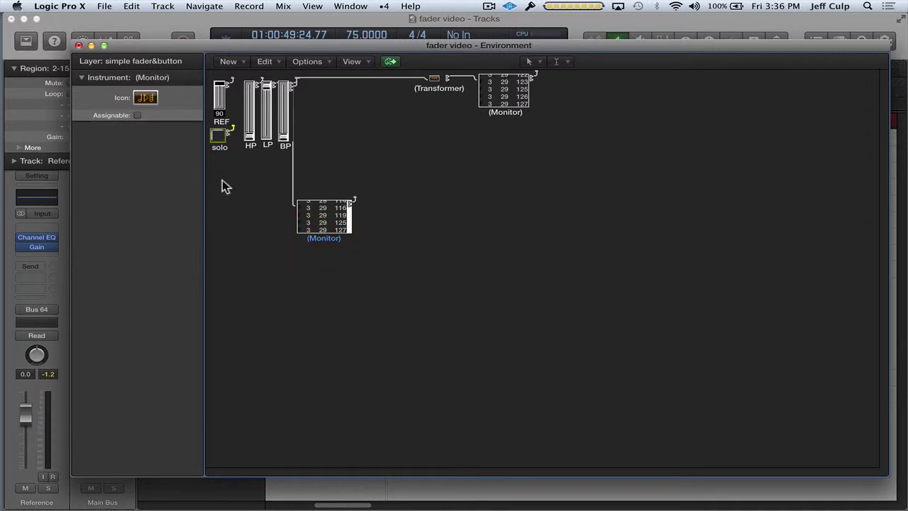
click(428, 90)
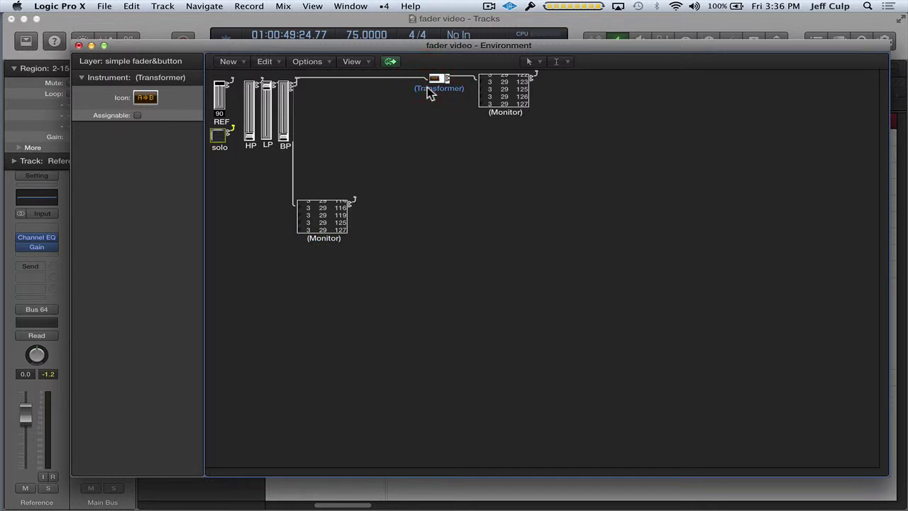
click(331, 240)
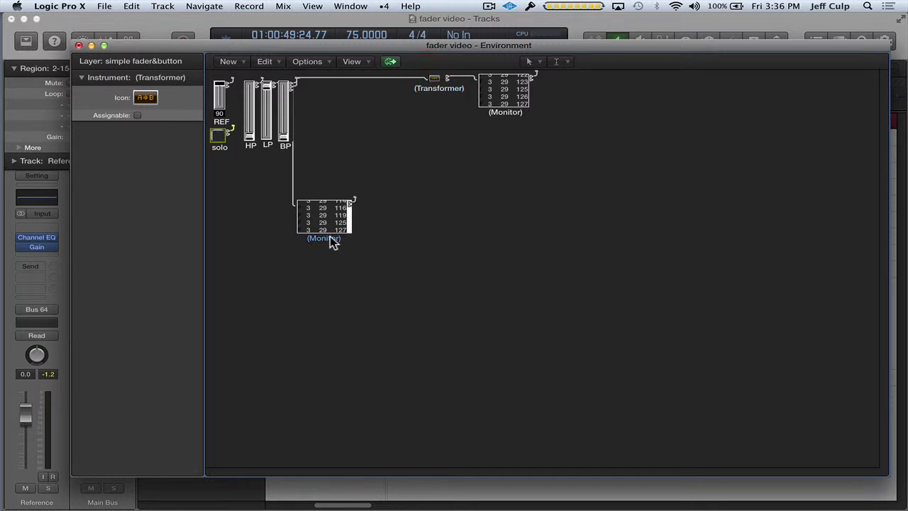
click(513, 111)
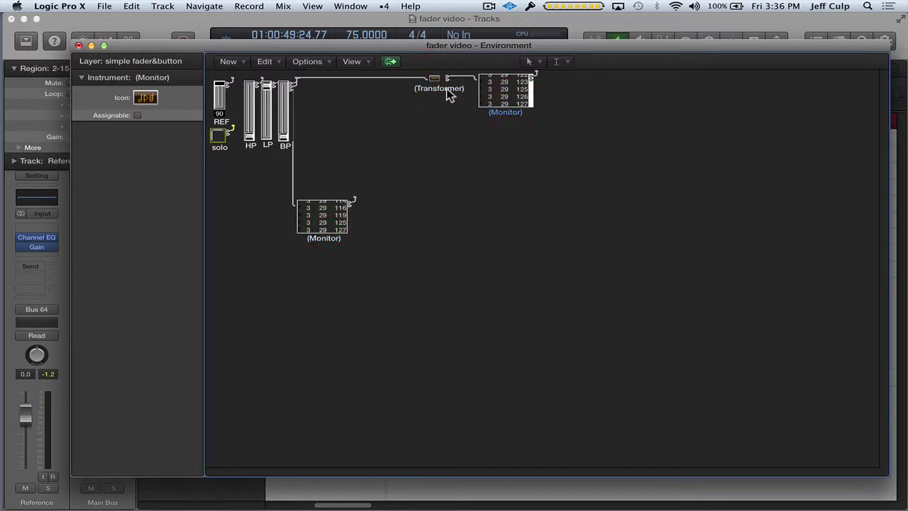
click(447, 93)
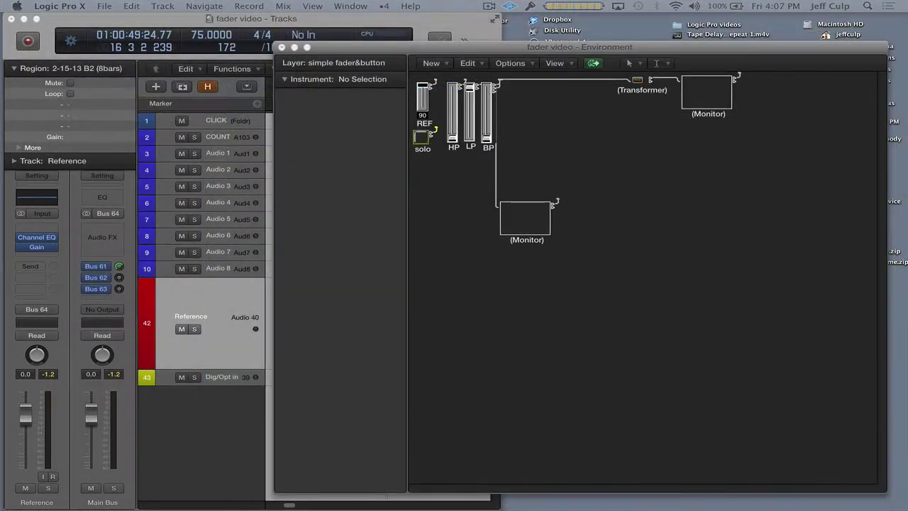
Create a new empty Environment layer and rename it 'Fader and Button 2'.
click(624, 48)
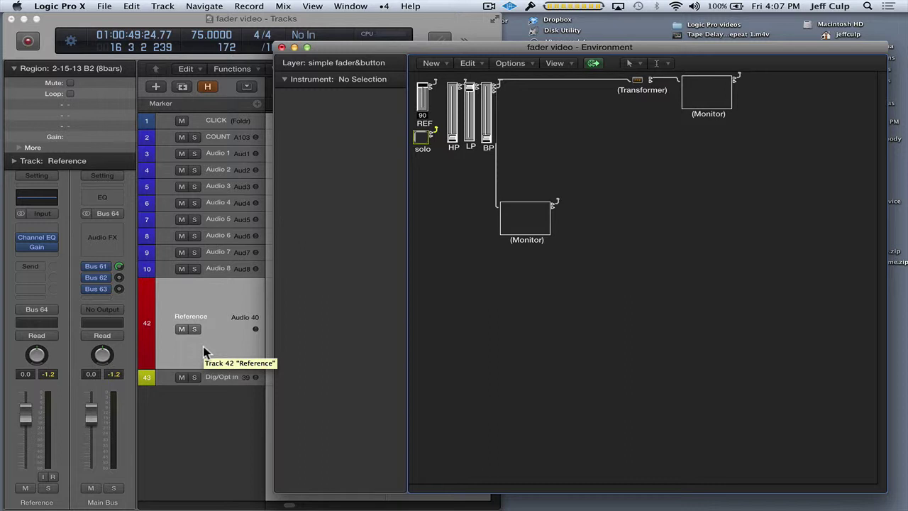
click(373, 46)
click(395, 64)
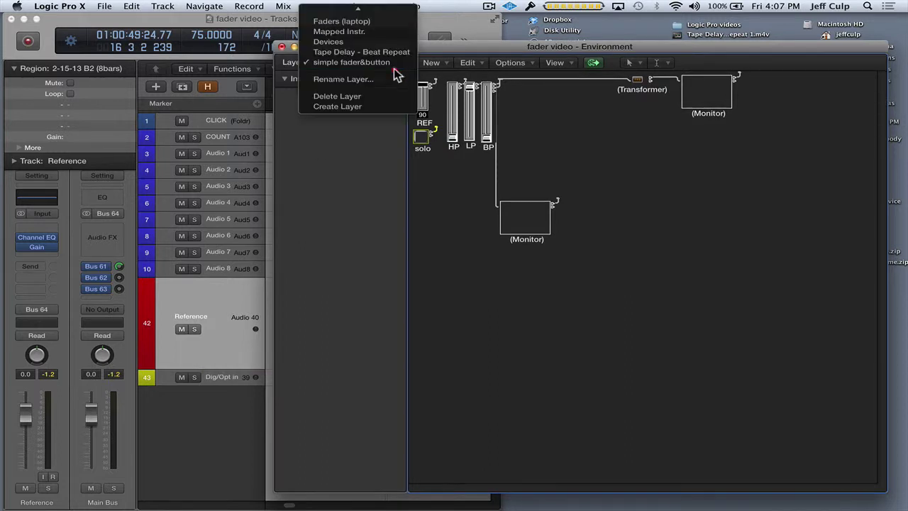
click(402, 107)
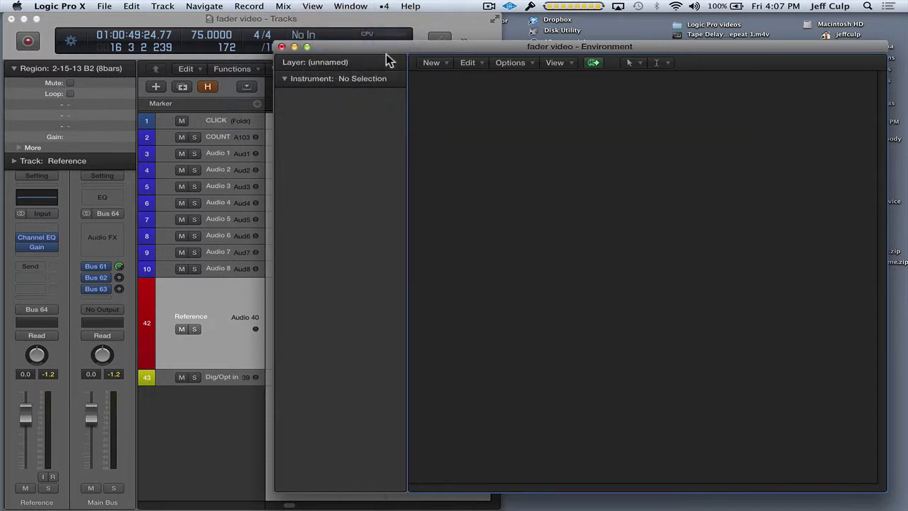
click(390, 62)
click(391, 83)
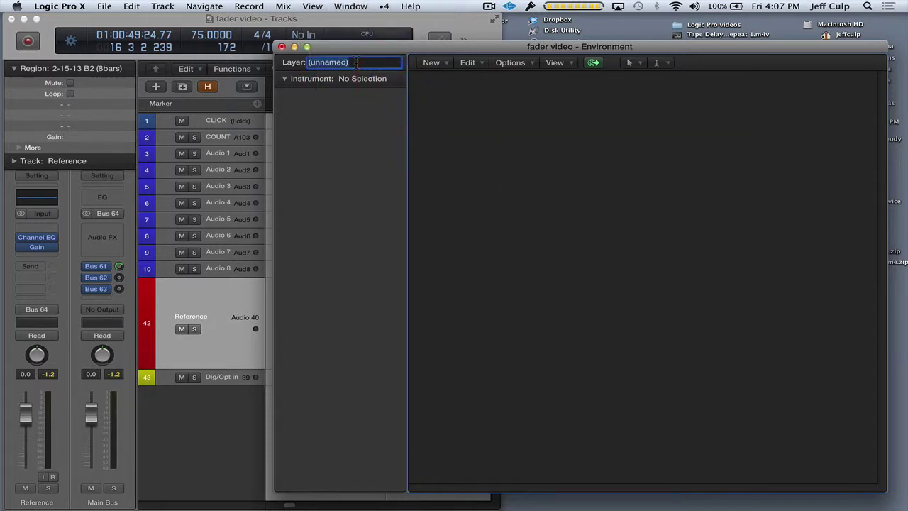
text(Fad)
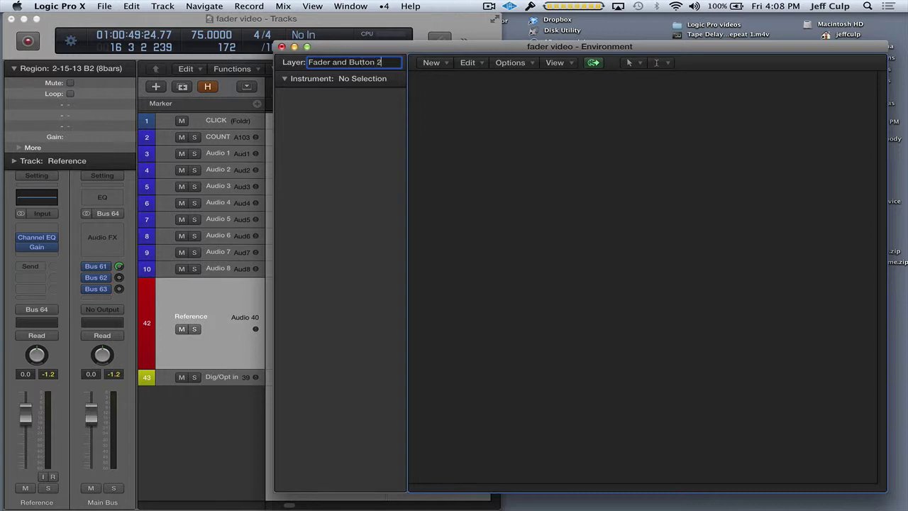
text(er and Button 2)
key(Return)
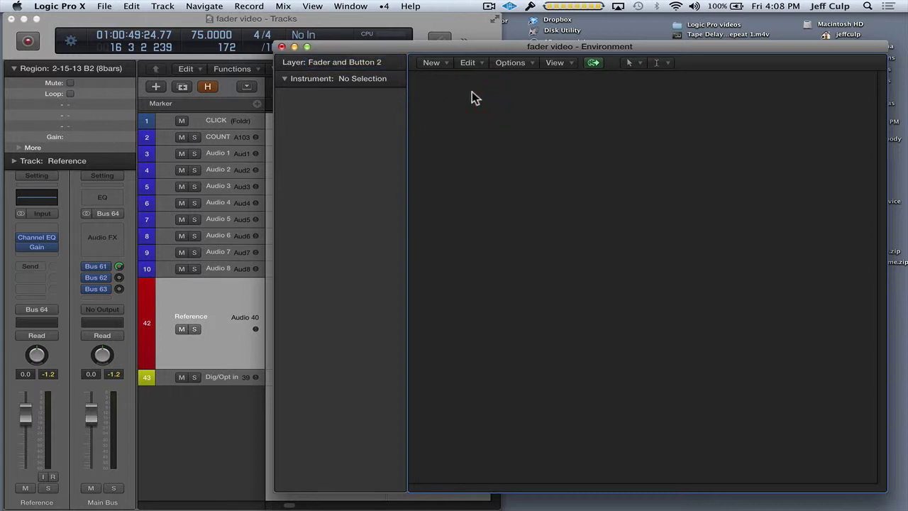
Add a Vertical 3 fader object and name it REF.
click(446, 63)
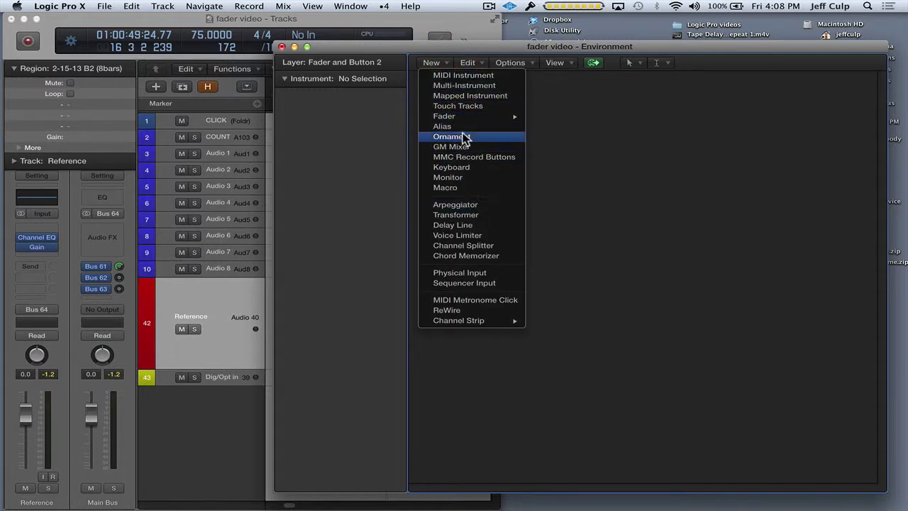
mouse_move(466, 116)
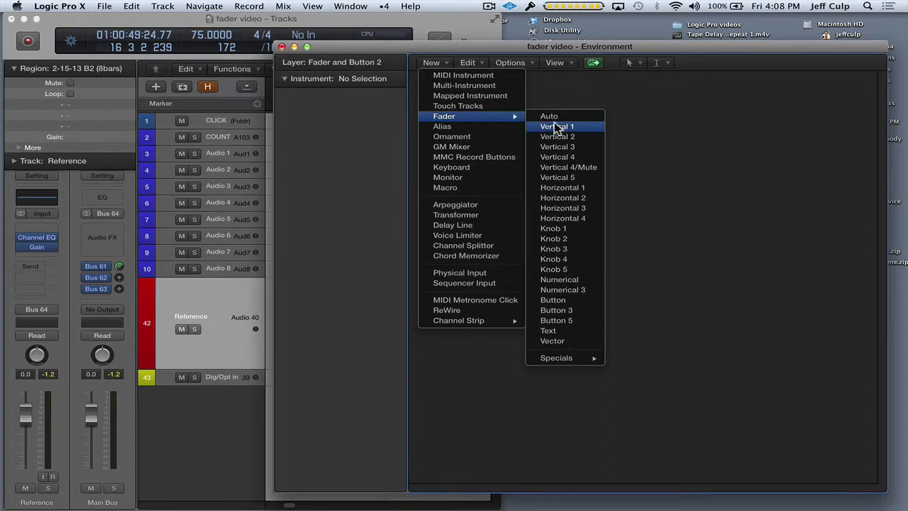
click(571, 146)
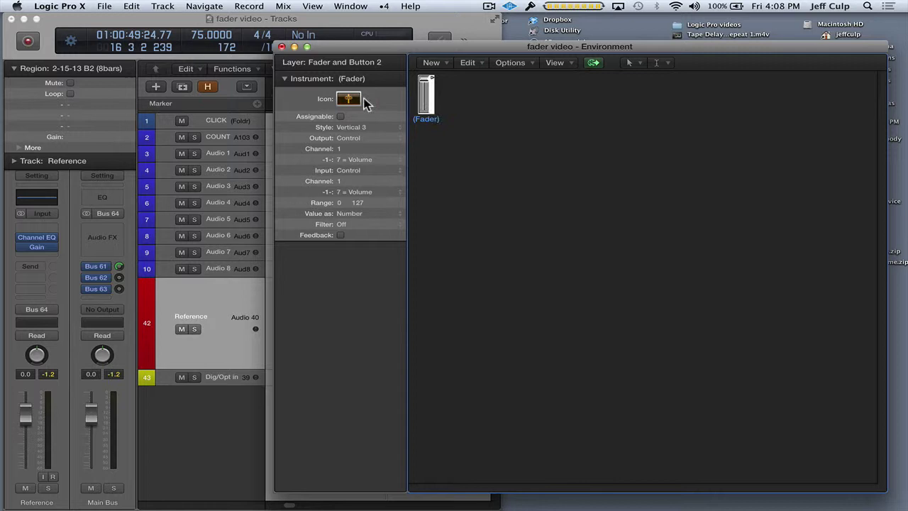
click(369, 79)
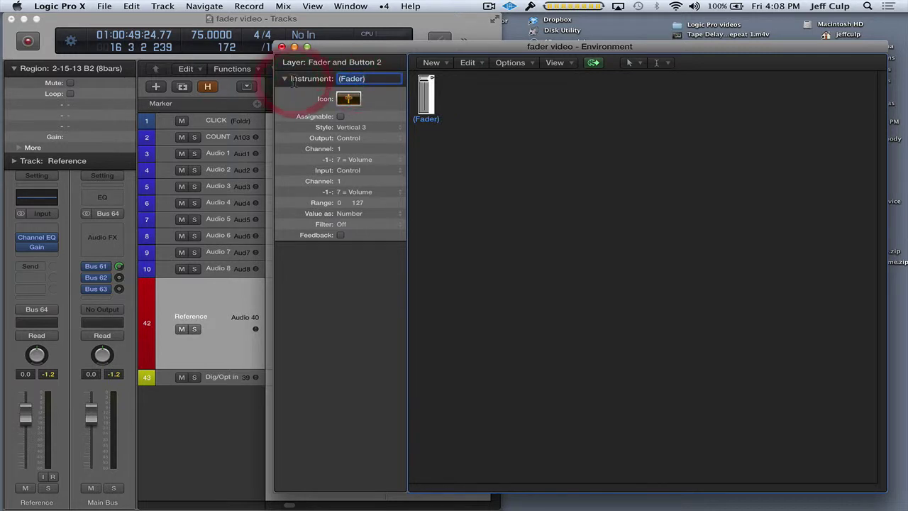
text(REF)
key(Return)
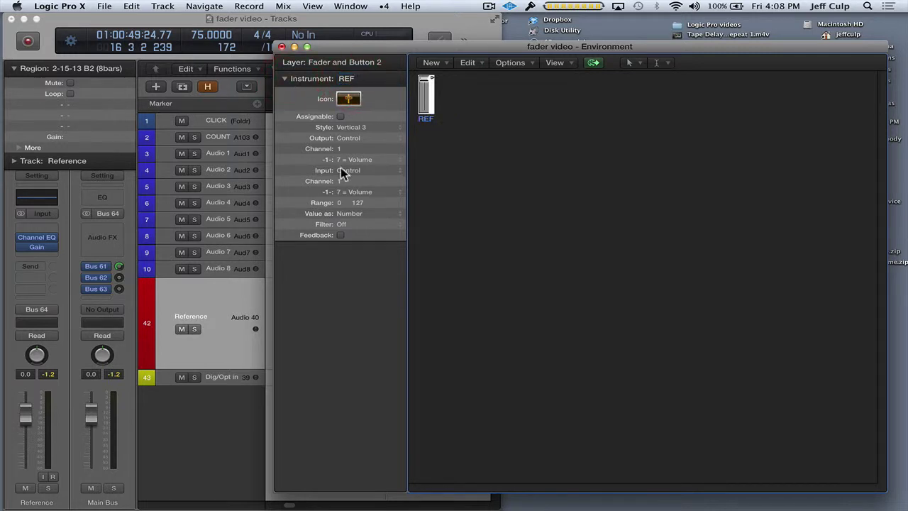
Cable the REF fader's output to the Mixer > Audio > Reference channel.
right_click(431, 77)
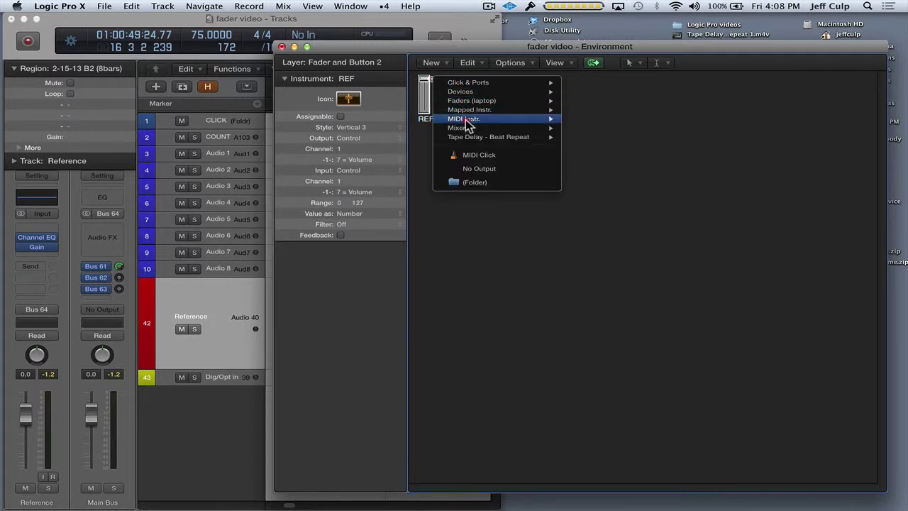
mouse_move(465, 128)
mouse_move(584, 128)
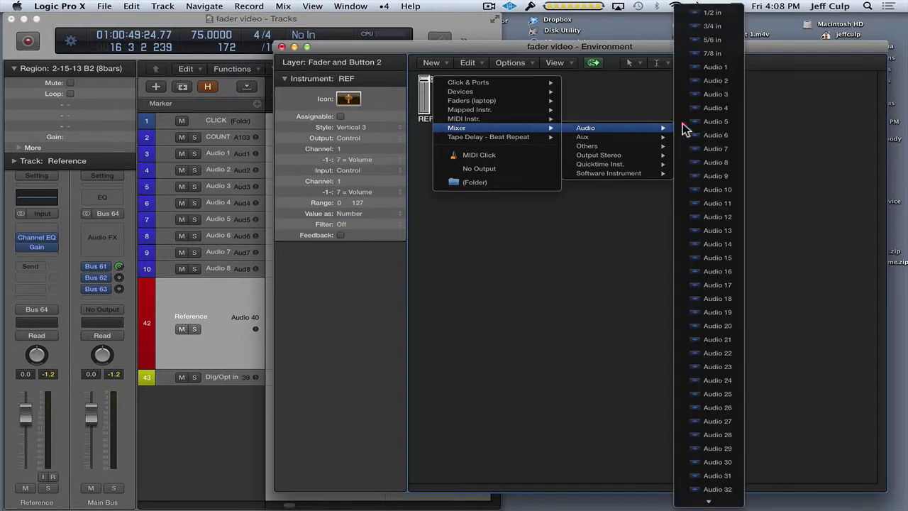
mouse_move(740, 506)
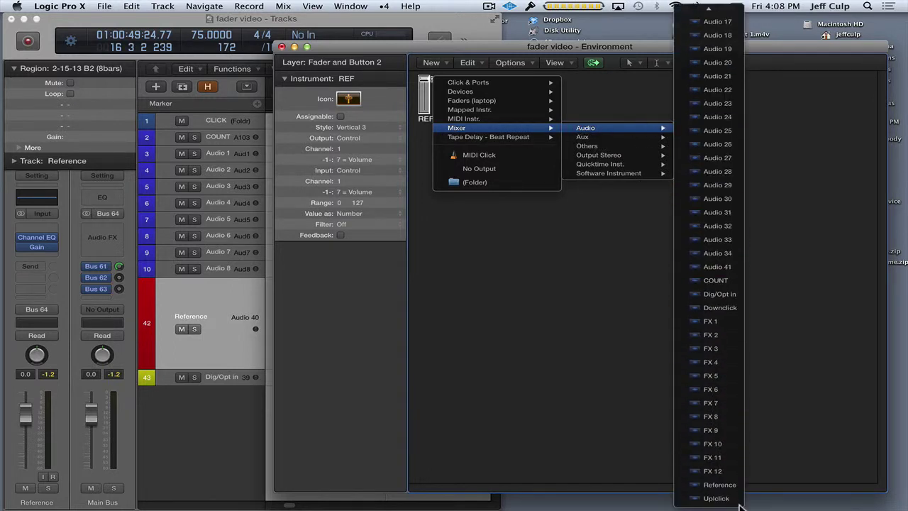
click(709, 485)
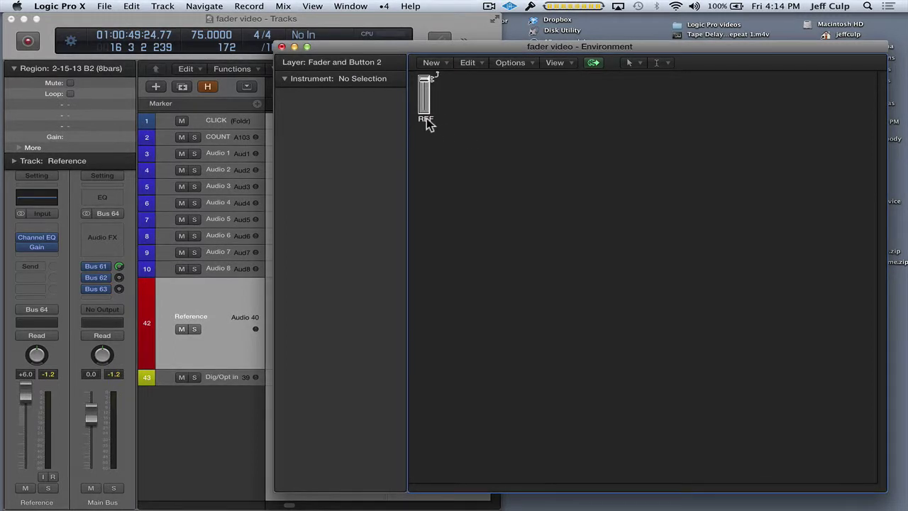
Switch the REF fader's style from Vertical 3 to Vertical 1 to show its numeric value.
click(425, 119)
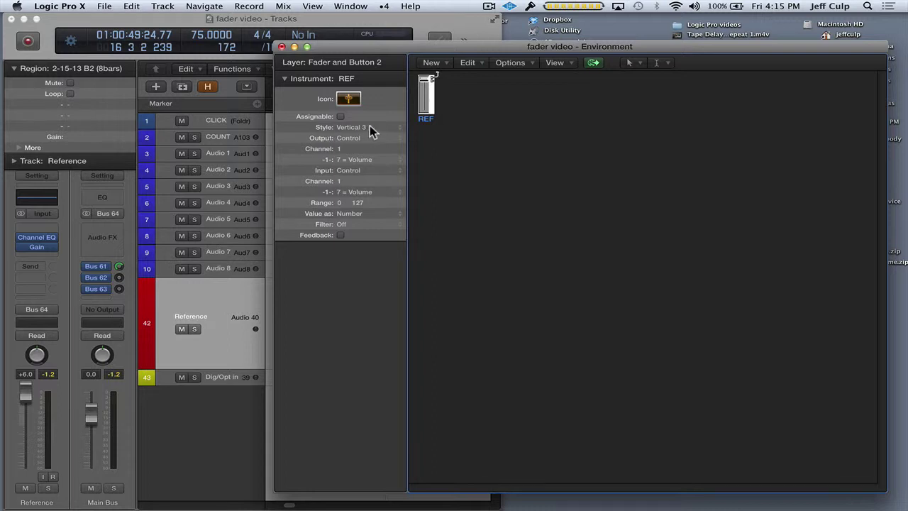
click(399, 129)
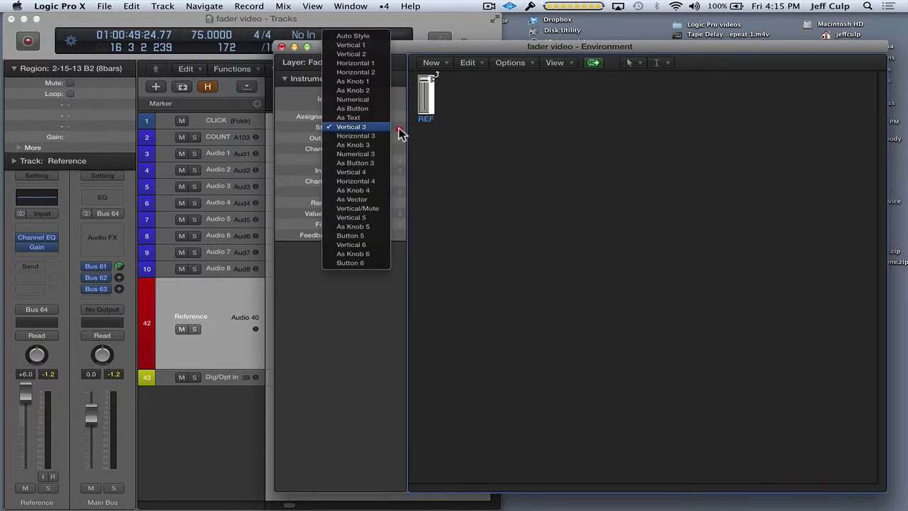
click(361, 51)
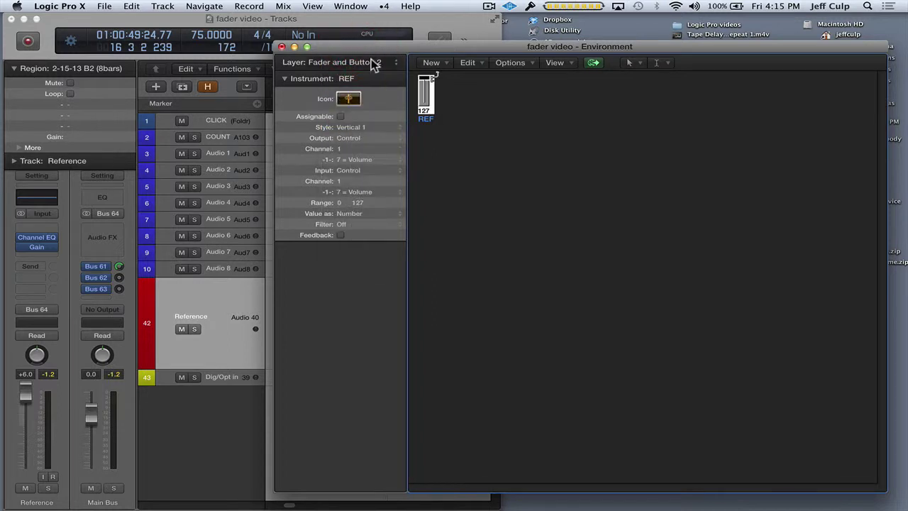
Drag the REF fader down several times and watch the Reference channel volume follow.
mouse_move(426, 102)
mouse_down()
mouse_move(427, 142)
mouse_move(426, 110)
mouse_up()
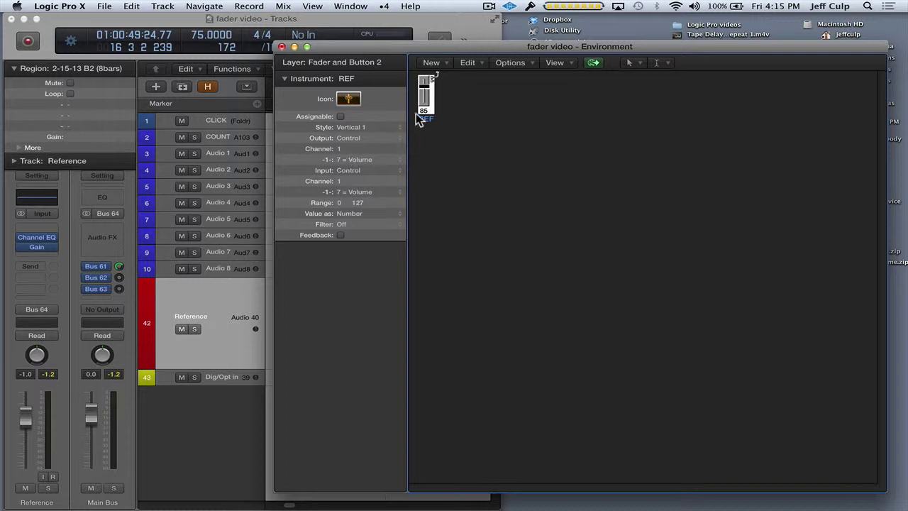
drag(424, 85, 423, 94)
drag(419, 96, 420, 108)
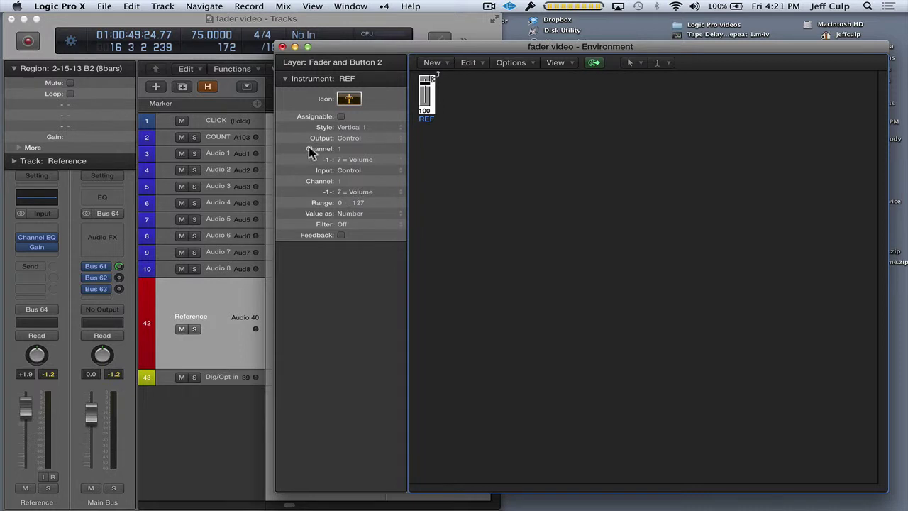
Lower the Reference channel to -0.3, pull REF to zero, then raise REF to 127.
click(25, 406)
drag(25, 406, 24, 420)
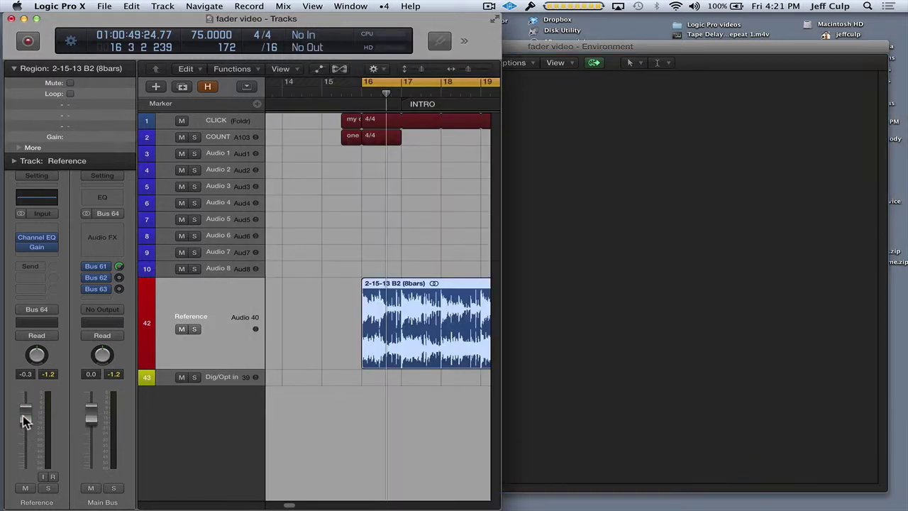
click(607, 295)
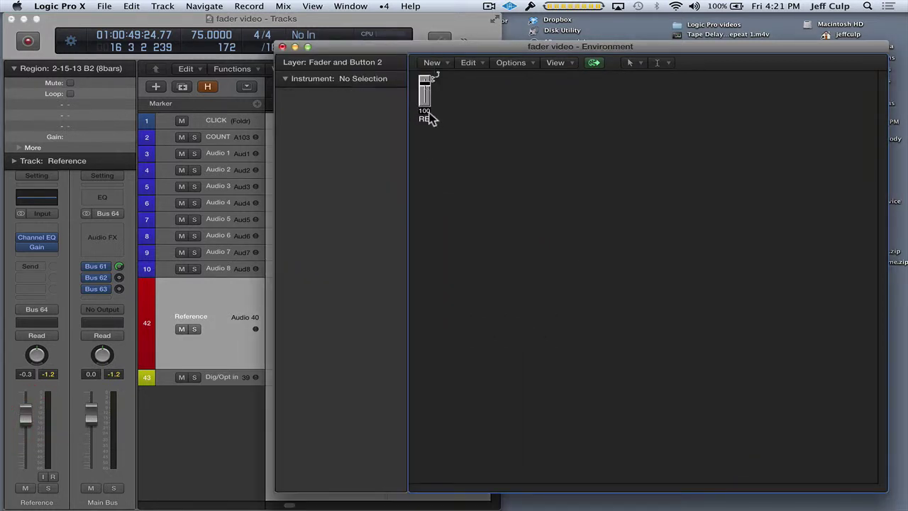
mouse_move(430, 118)
mouse_down()
mouse_move(430, 184)
mouse_move(432, 129)
mouse_up()
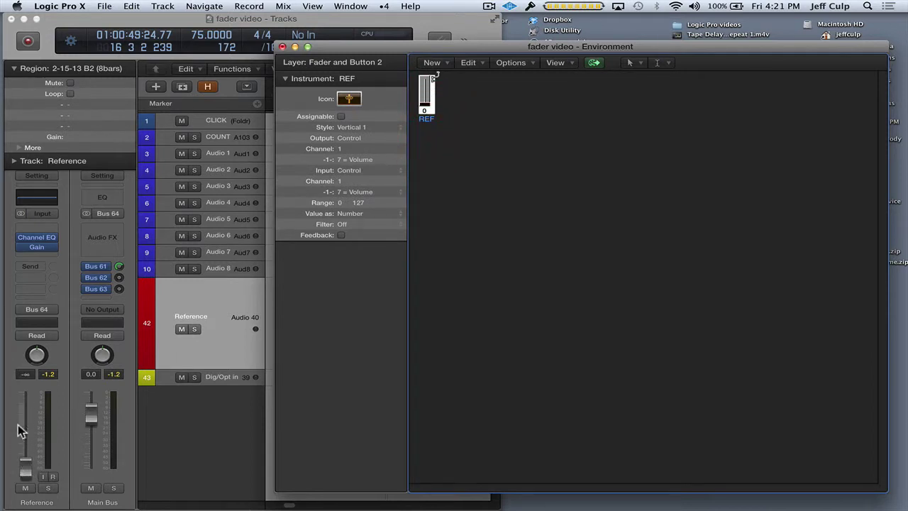
click(25, 473)
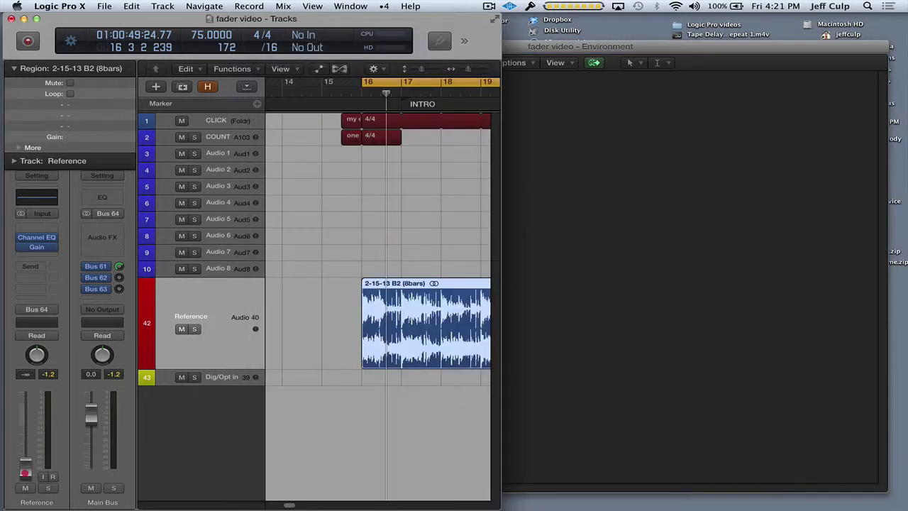
double_click(26, 374)
click(594, 280)
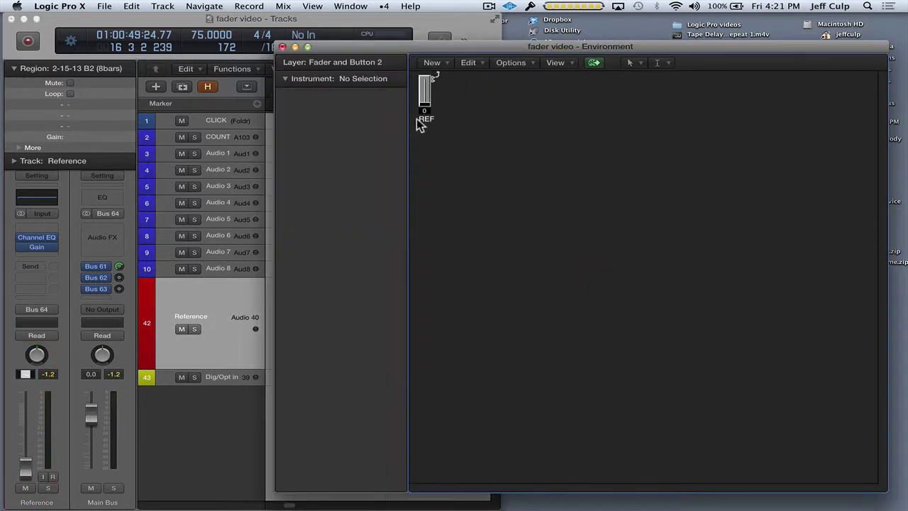
drag(426, 106, 424, 62)
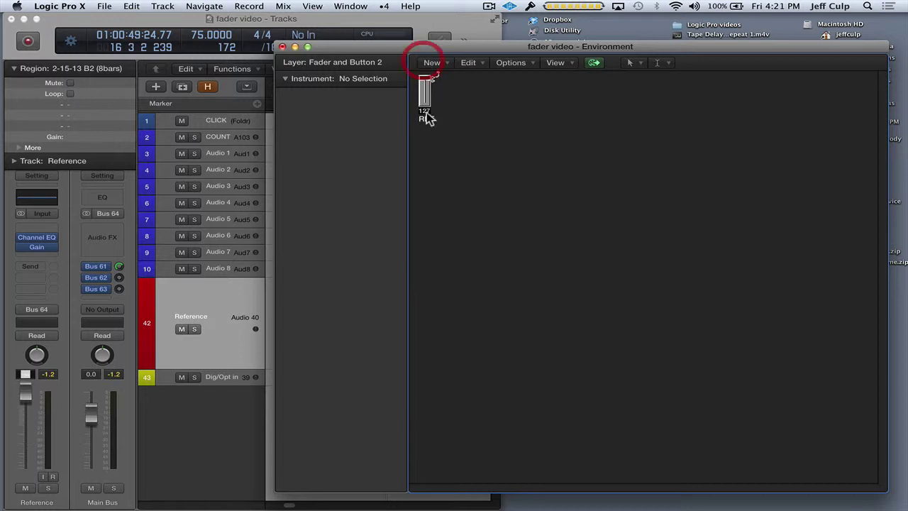
click(428, 119)
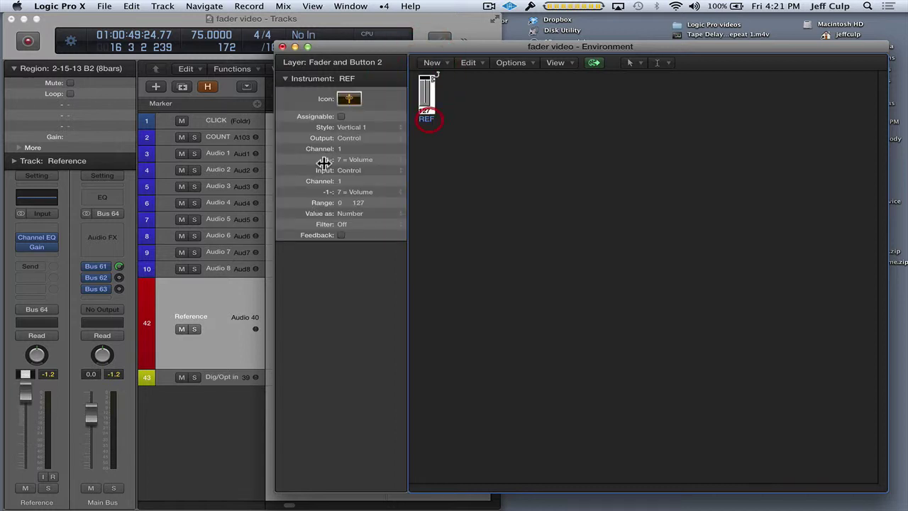
Reset the Reference channel volume to 0.0 dB and reselect the REF fader.
click(25, 392)
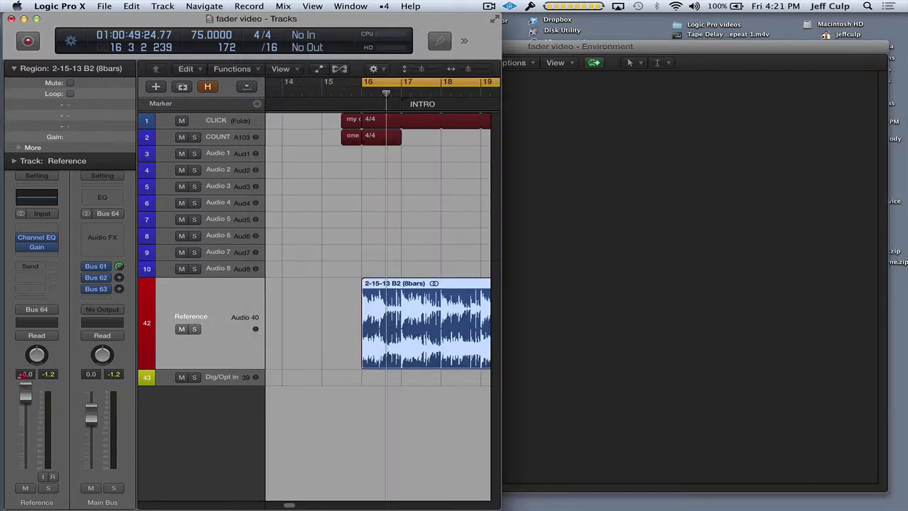
click(25, 374)
click(594, 284)
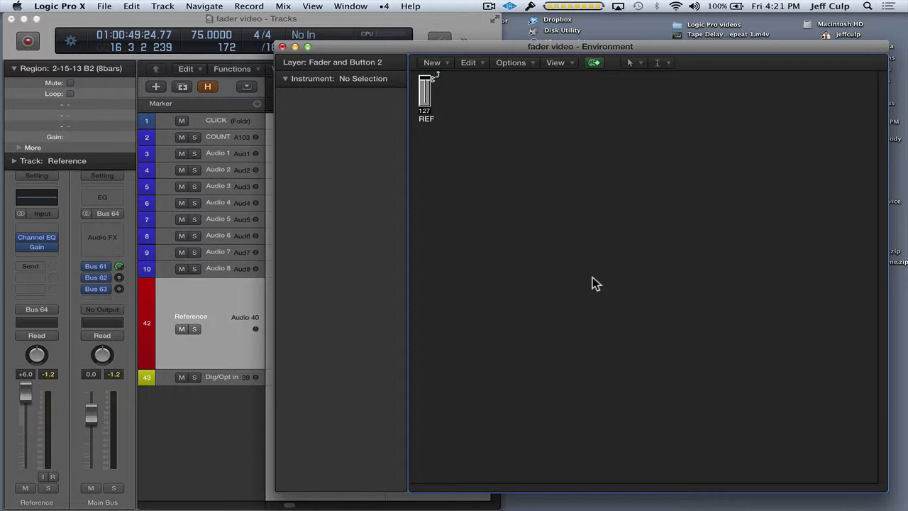
alt+click(26, 401)
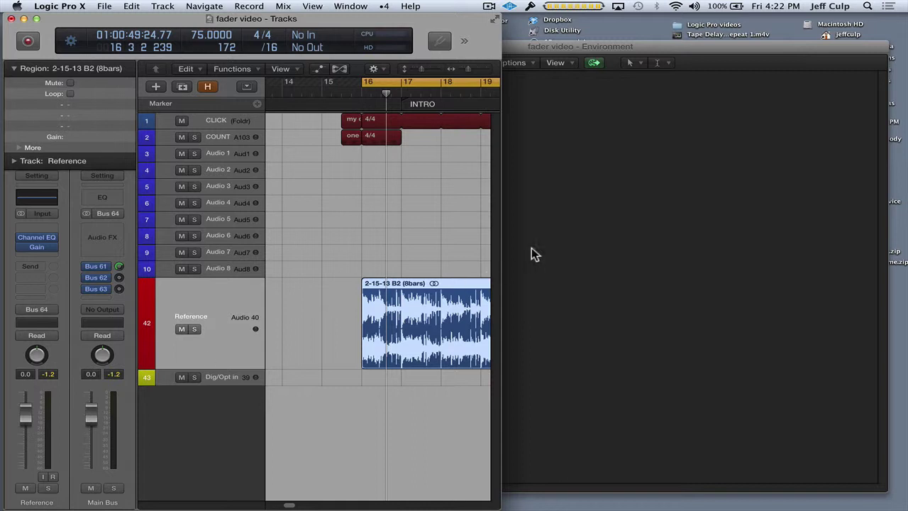
click(578, 232)
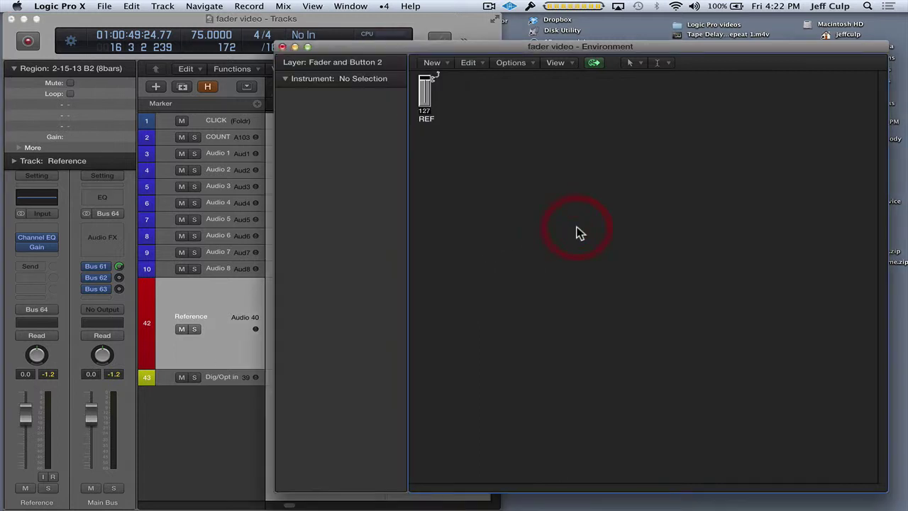
click(427, 98)
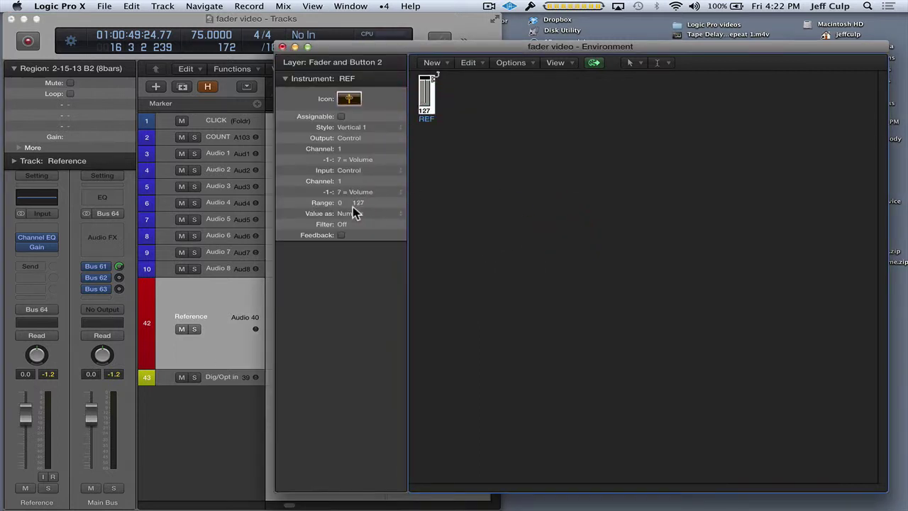
Limit the REF fader's range to 0–90 and raise it to 90 for 0.0 dB.
drag(425, 82, 436, 74)
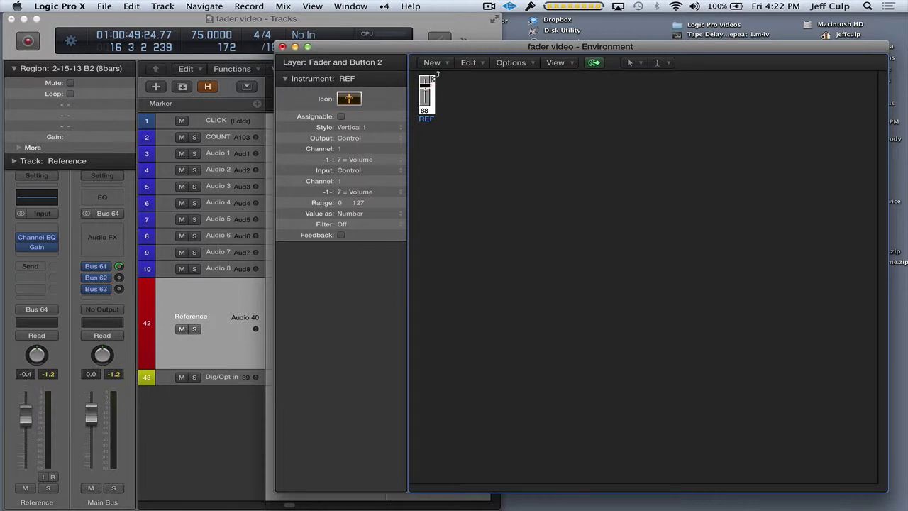
double_click(358, 203)
key(BackSpace)
key(BackSpace)
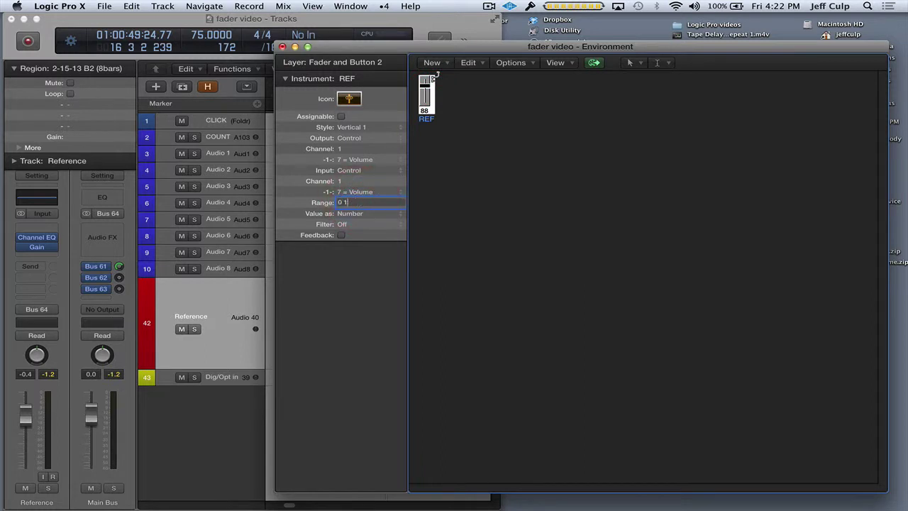
text(90)
key(Return)
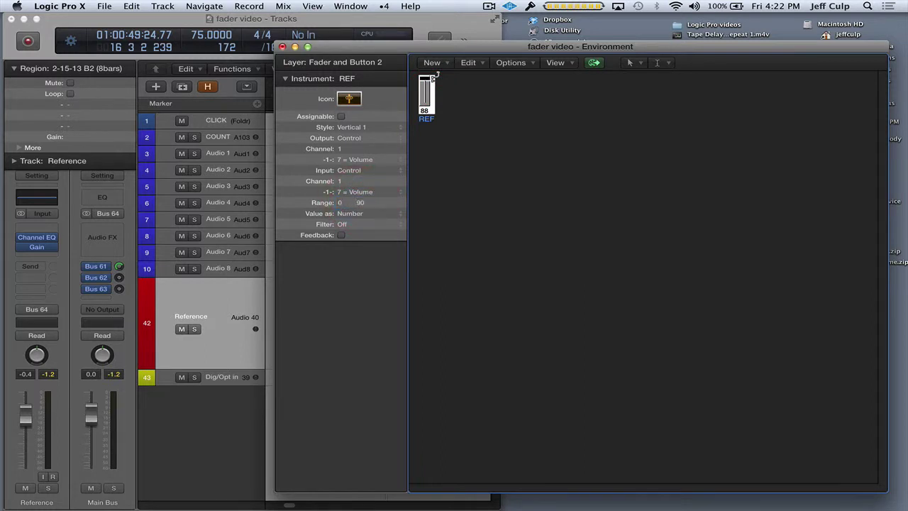
click(429, 88)
drag(429, 88, 430, 34)
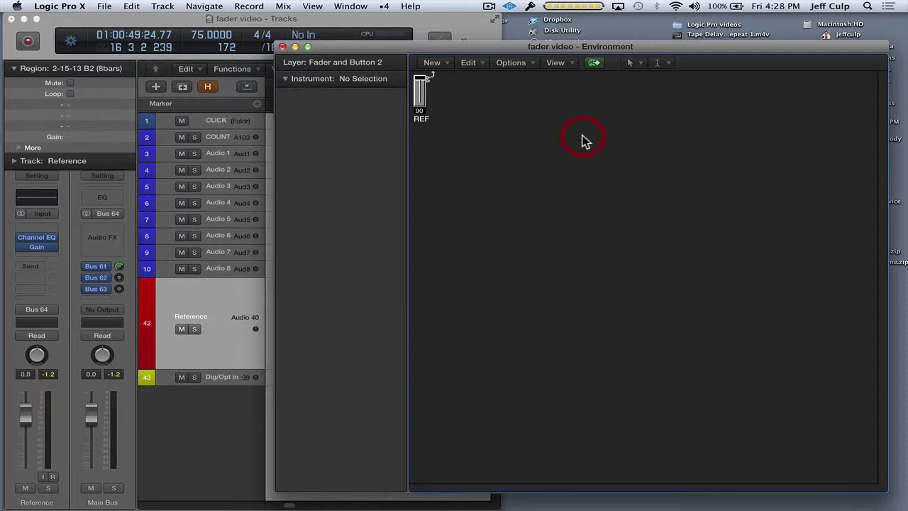
Create a Button-style fader object and move it beneath the REF fader.
click(430, 63)
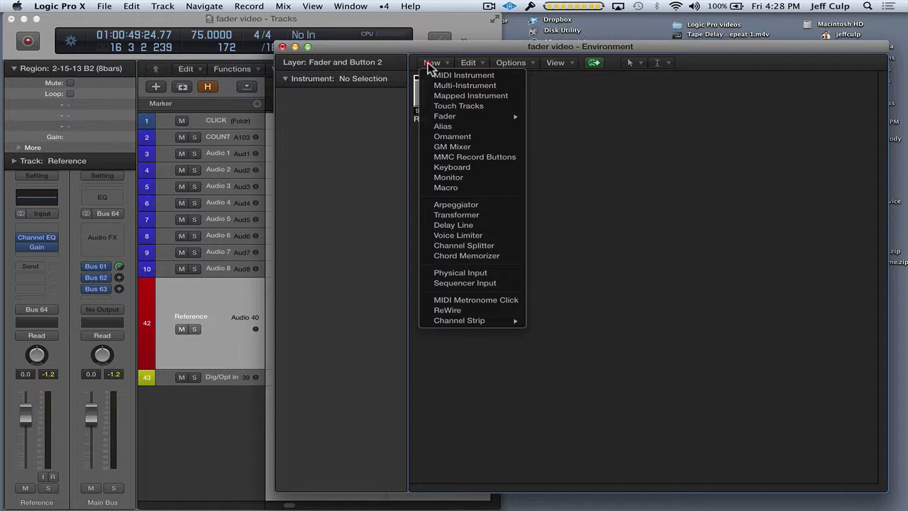
mouse_move(444, 116)
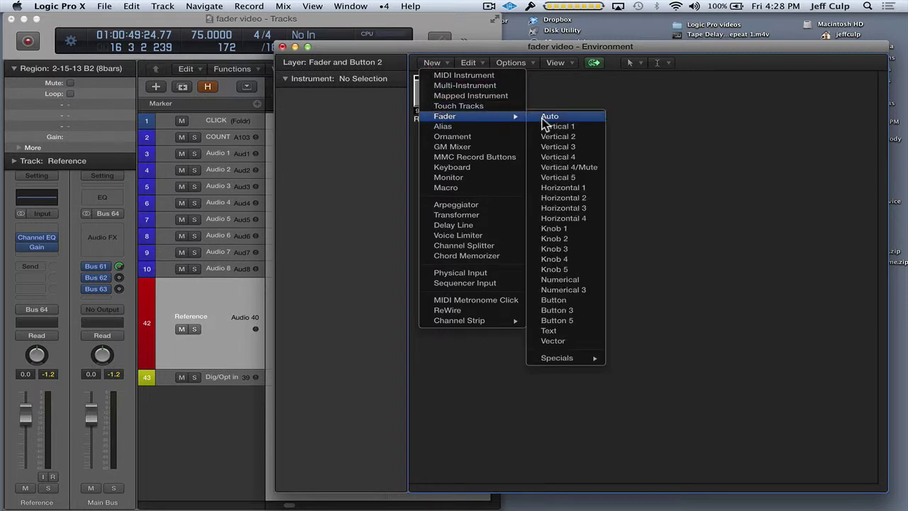
click(584, 300)
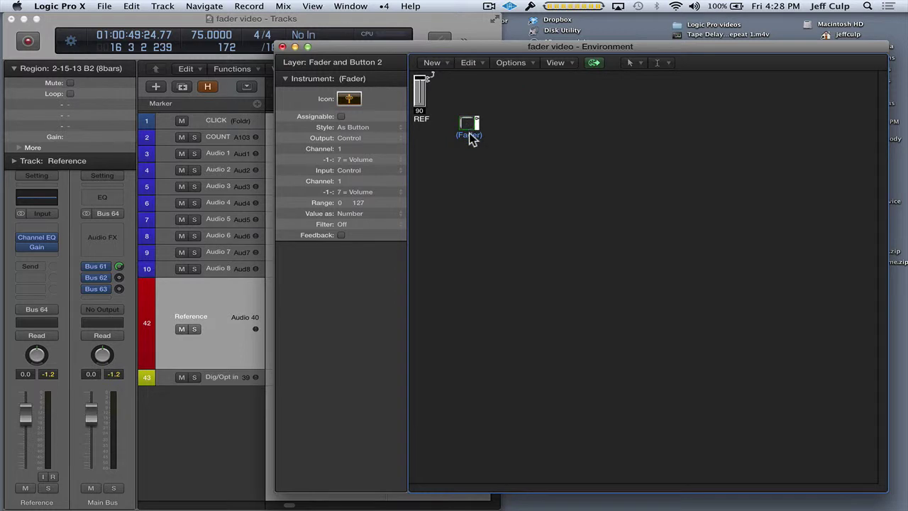
drag(469, 134, 428, 151)
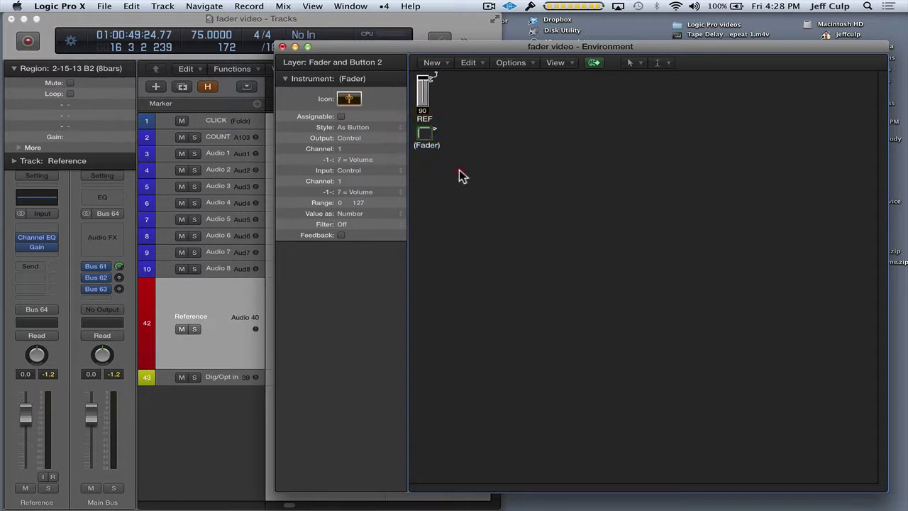
Rename the new button object 'solo'.
click(459, 170)
click(430, 146)
click(362, 79)
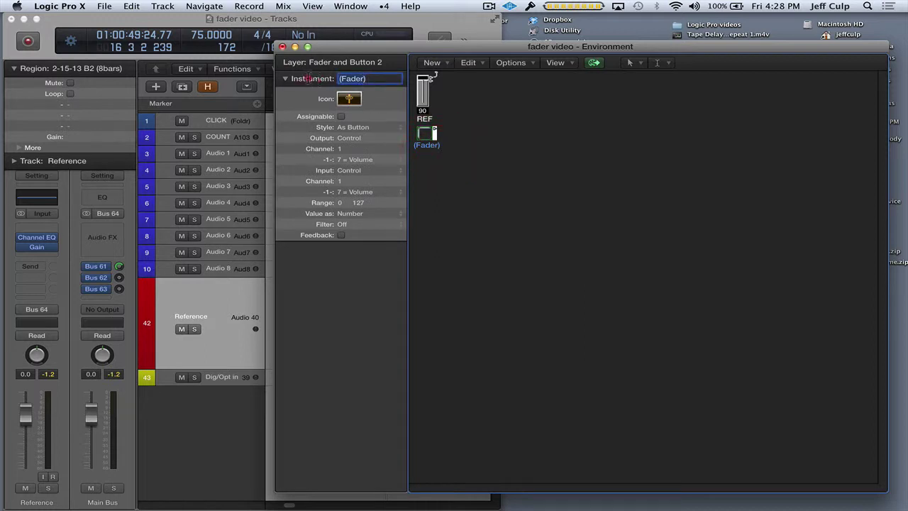
text(solo)
key(Return)
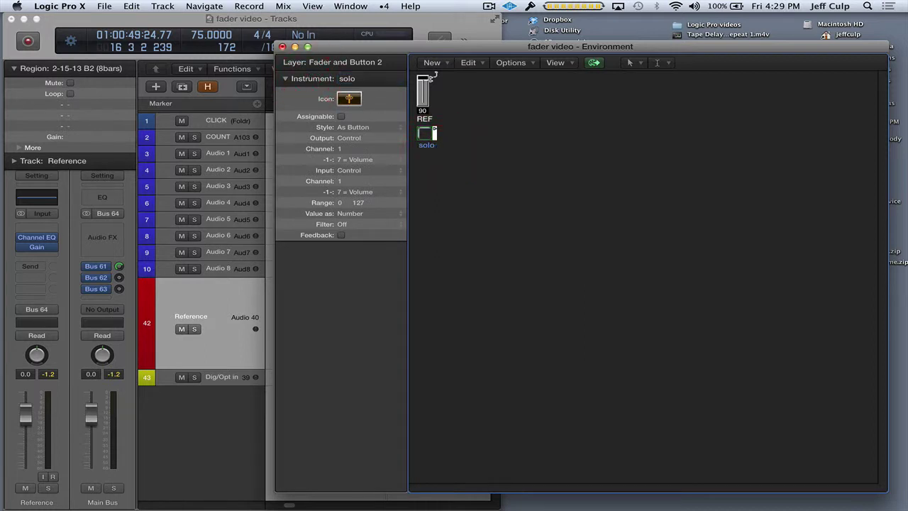
Route the solo button's outlet to Mixer > Audio > Reference.
click(431, 138)
click(435, 131)
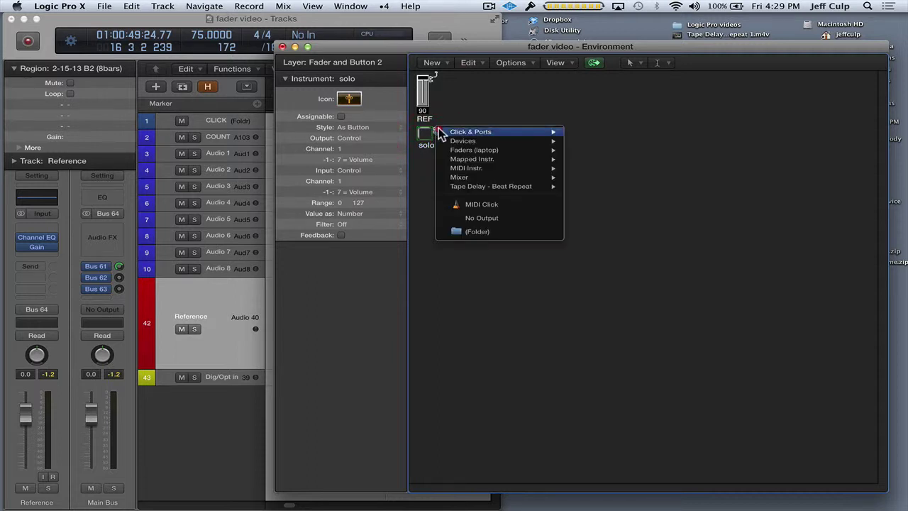
mouse_move(500, 178)
mouse_move(587, 179)
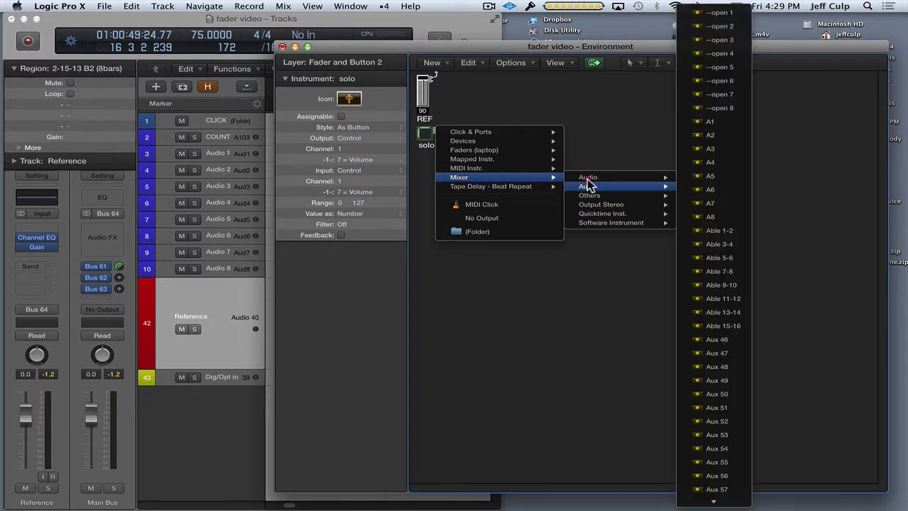
mouse_move(728, 505)
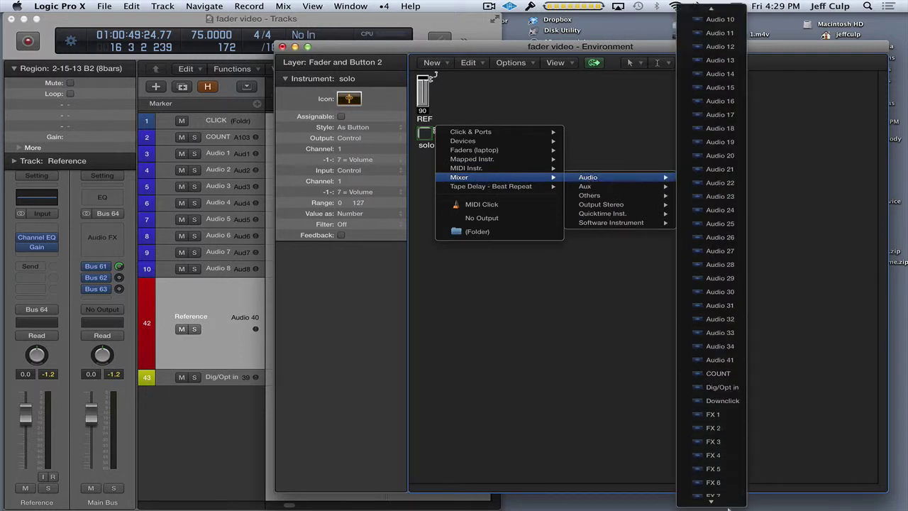
click(721, 485)
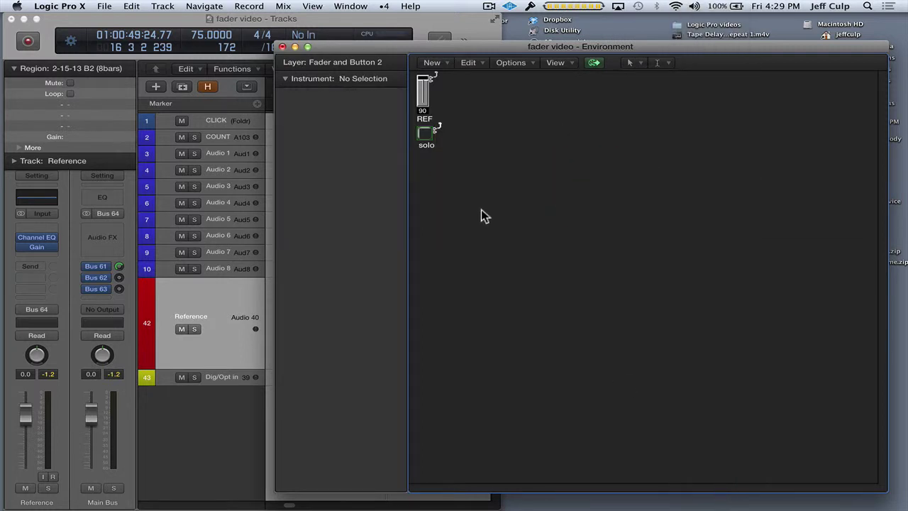
Check the solo button's settings and solo the Reference track for comparison.
click(452, 183)
click(426, 134)
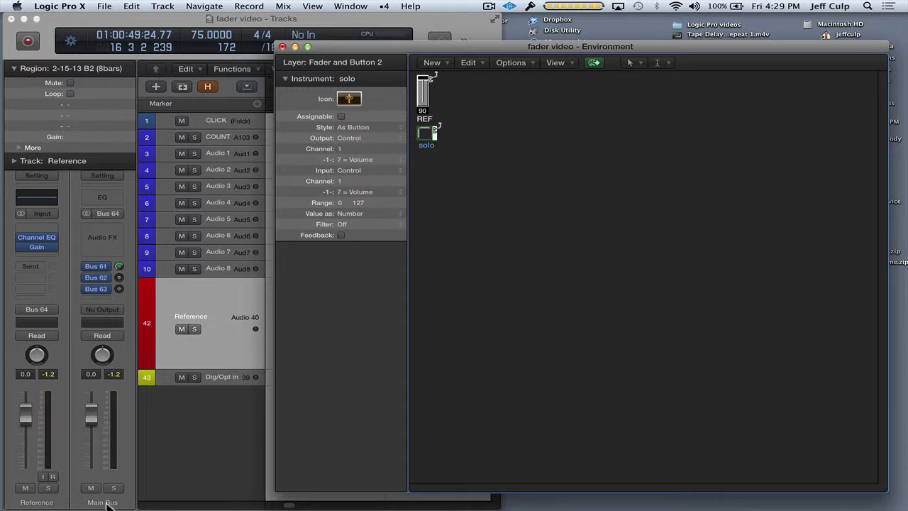
click(47, 488)
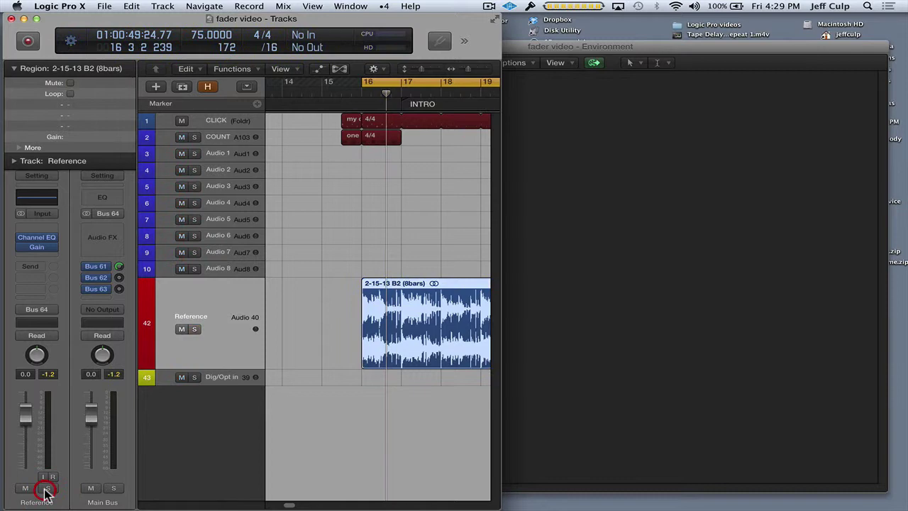
click(780, 306)
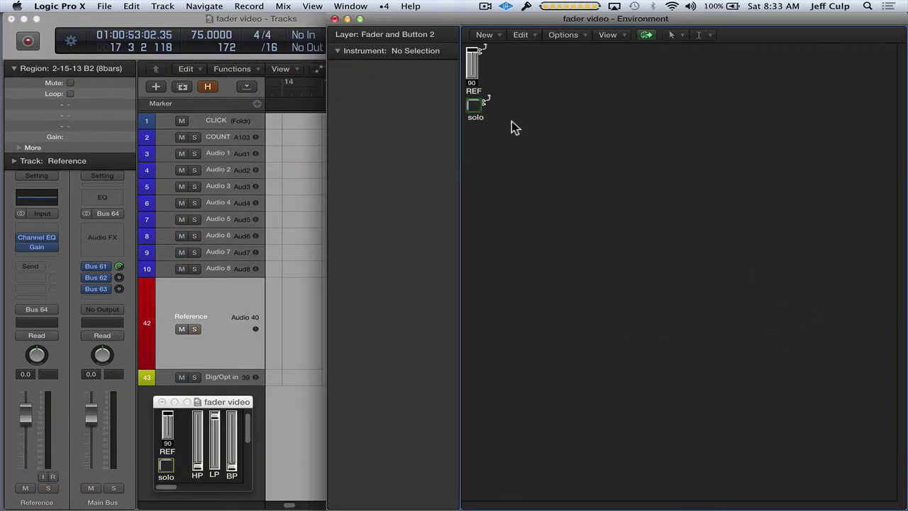
On the Mixer layer, add a Monitor below the Reference strip and cable Reference into it.
click(451, 39)
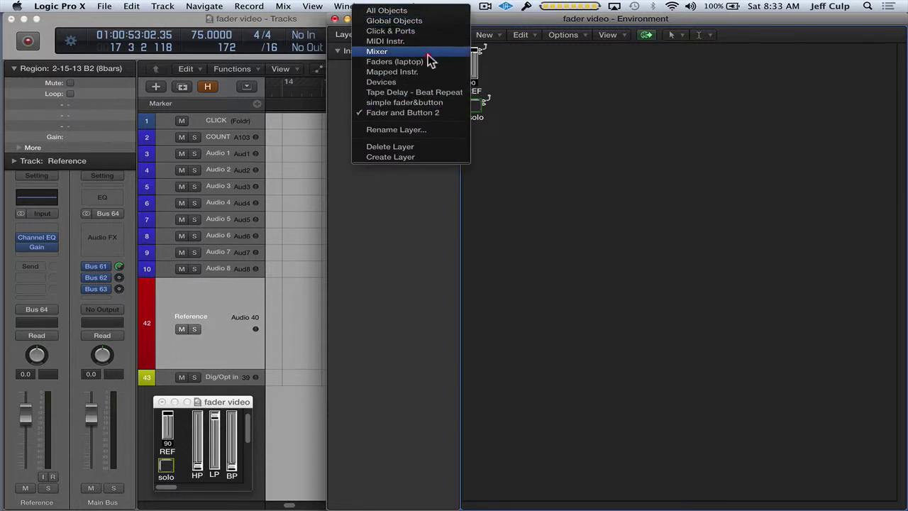
click(427, 53)
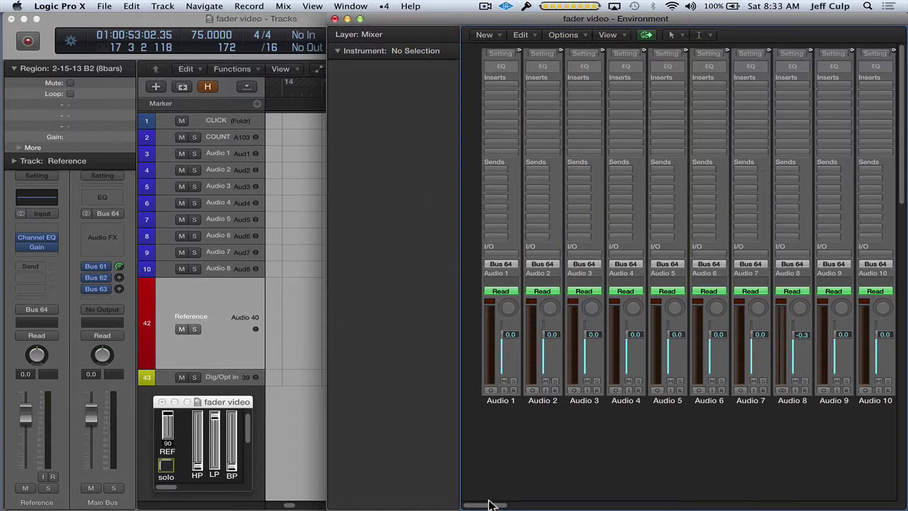
drag(488, 504, 646, 507)
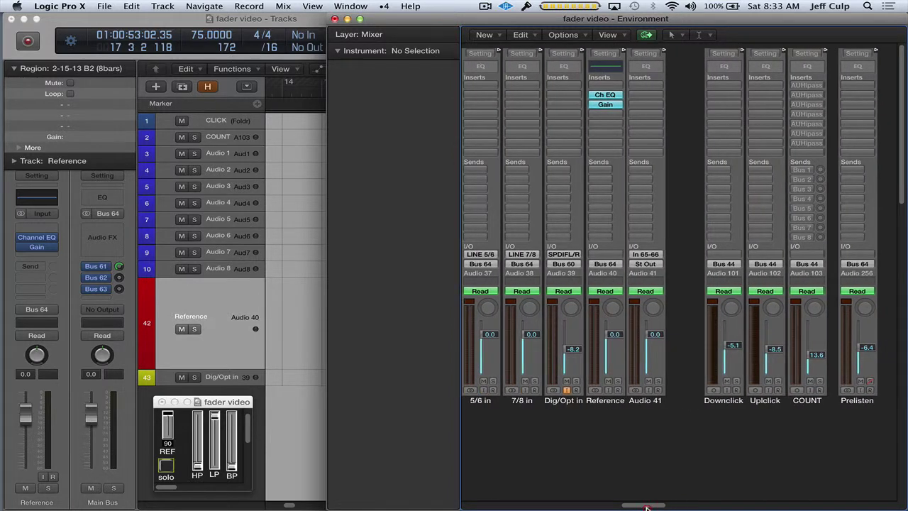
click(608, 401)
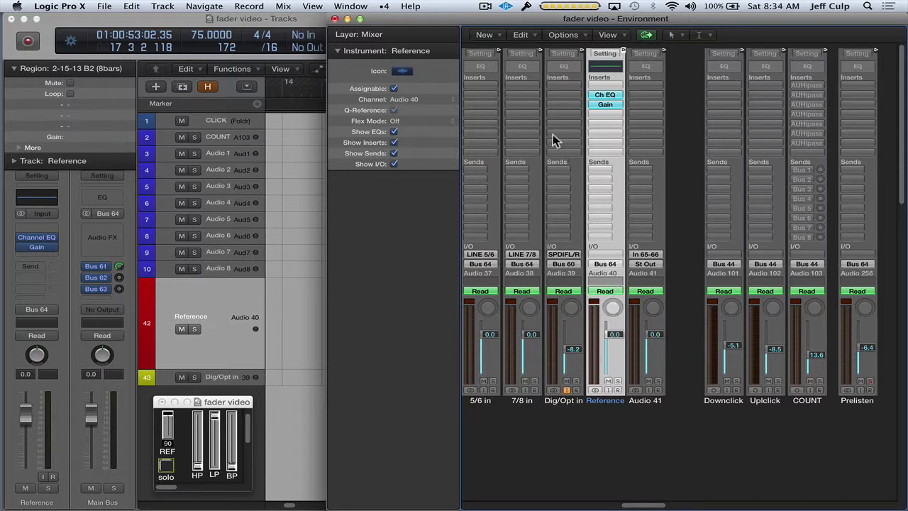
click(496, 34)
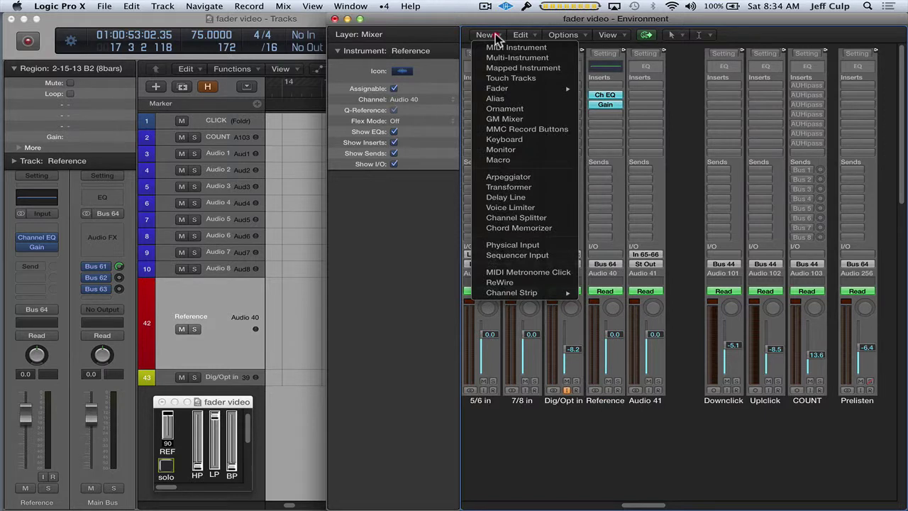
click(533, 149)
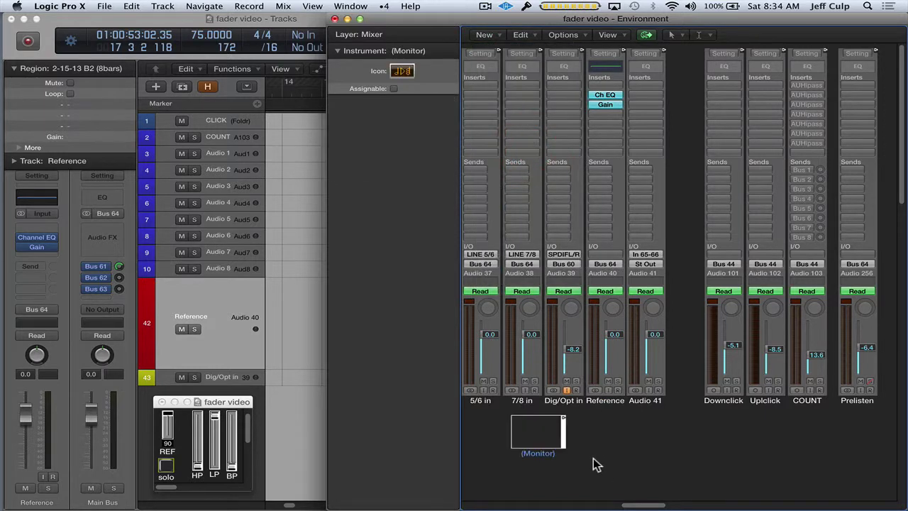
drag(547, 458, 617, 477)
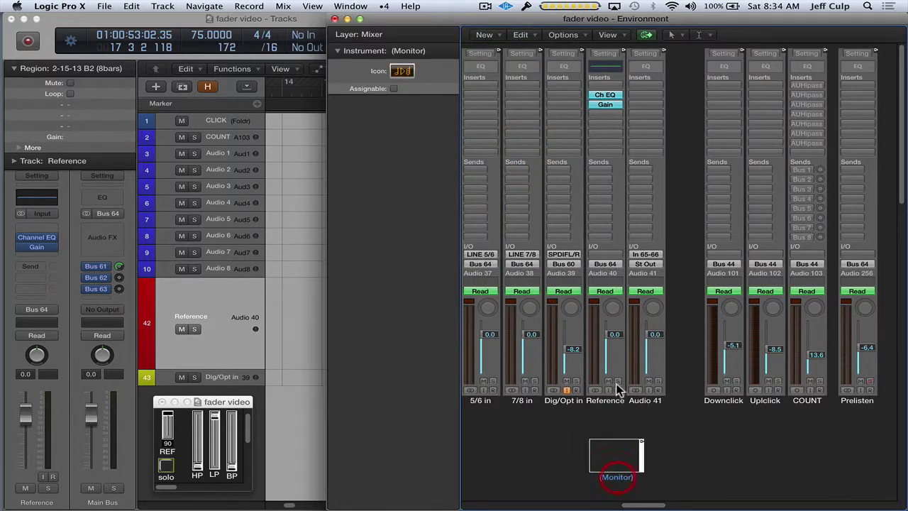
drag(622, 48, 600, 441)
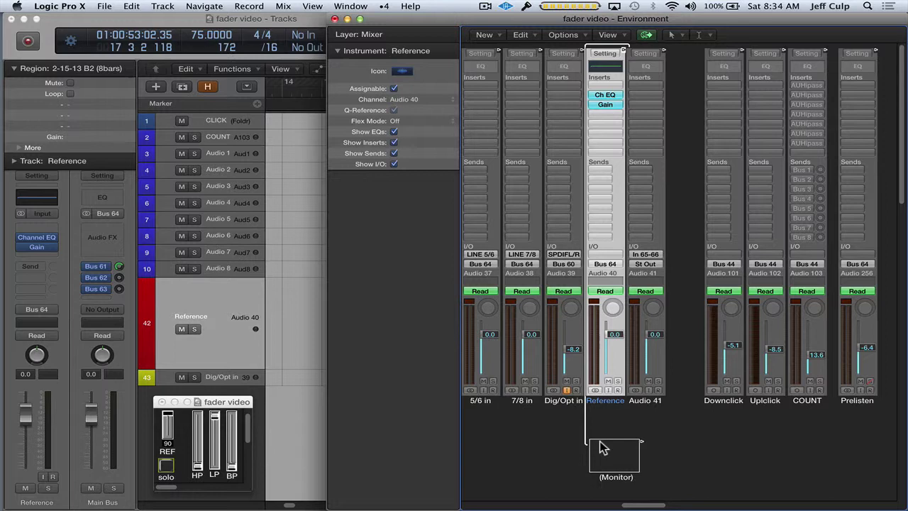
Test the Monitor by moving Reference volume and pan, resetting both to 0.0 dB and centre.
drag(608, 339, 616, 356)
alt+click(621, 347)
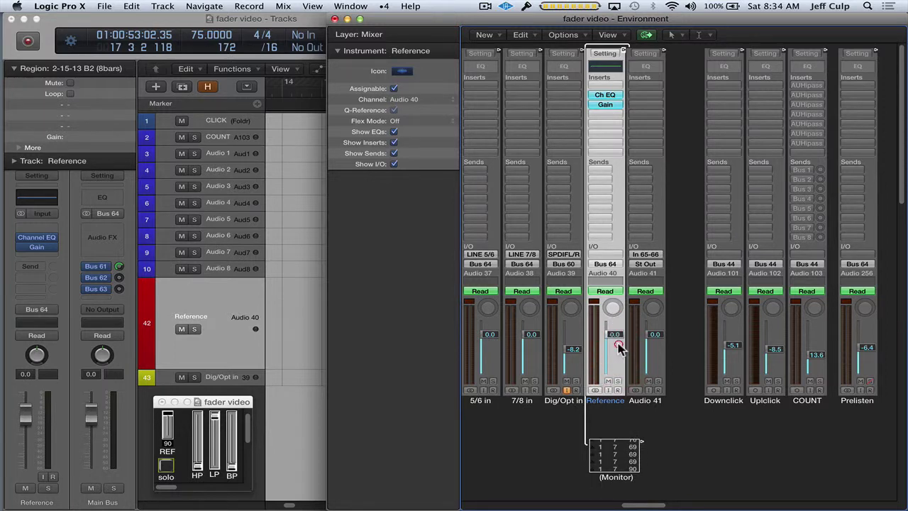
click(616, 463)
drag(612, 308, 613, 298)
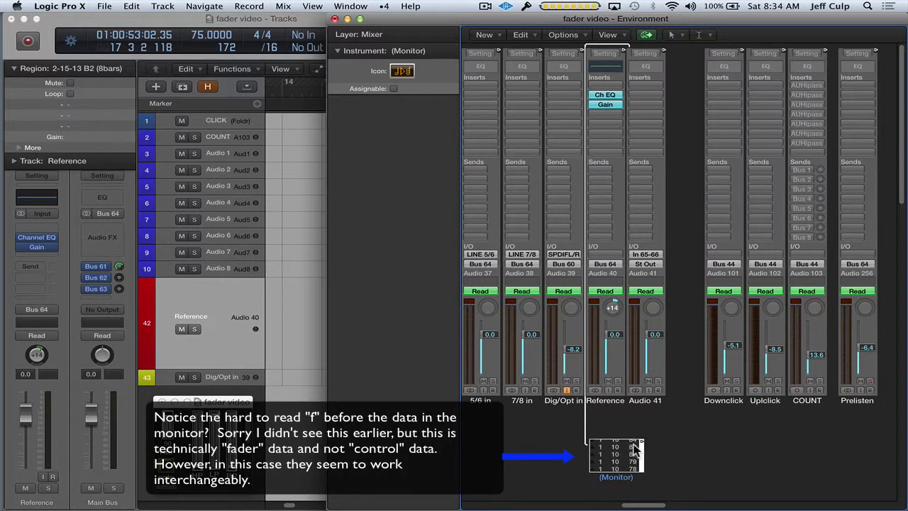
click(610, 308)
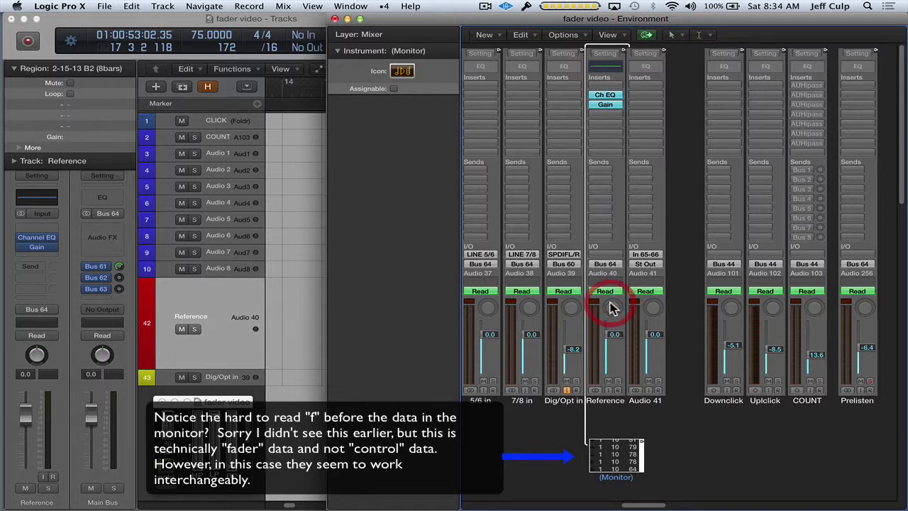
click(617, 457)
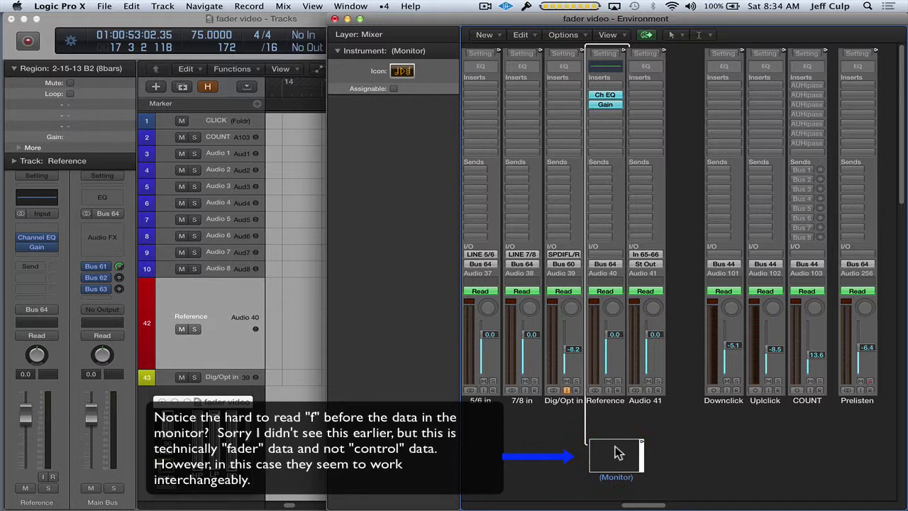
Toggle the Reference track's solo on and off to watch its data in the Monitor.
click(617, 381)
click(617, 382)
click(617, 382)
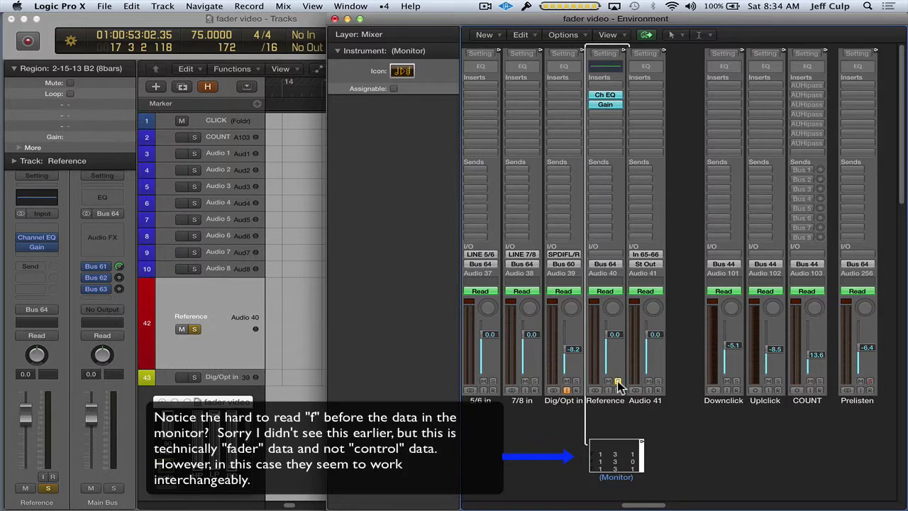
click(617, 381)
click(617, 381)
click(617, 381)
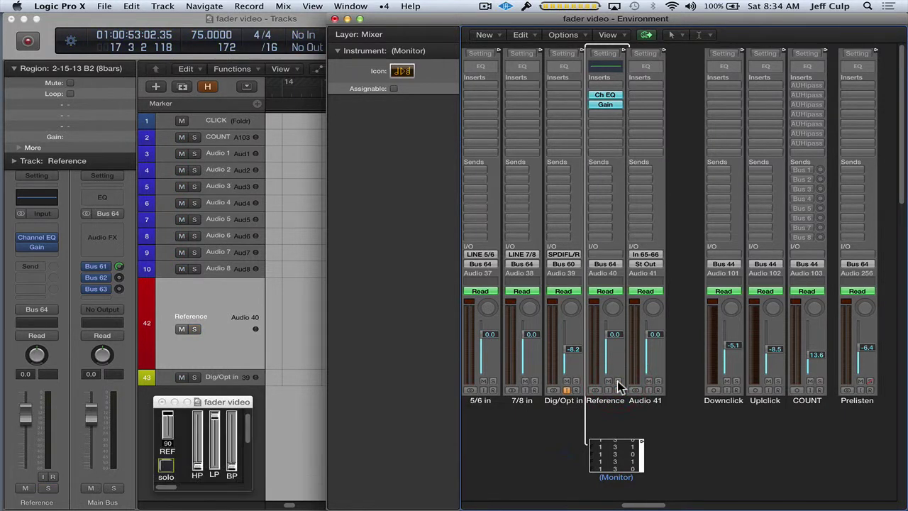
Return to the Fader and Button 2 layer and test-toggle the solo button.
click(443, 32)
click(451, 97)
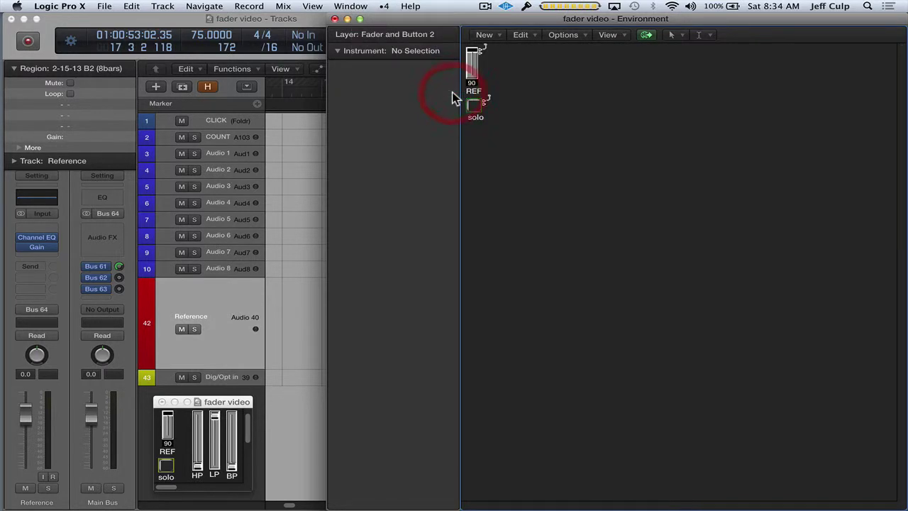
click(476, 118)
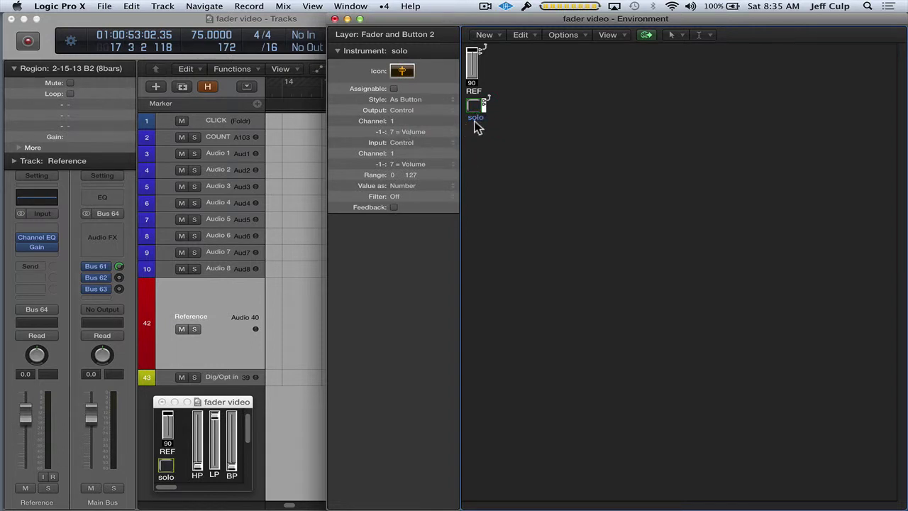
click(477, 105)
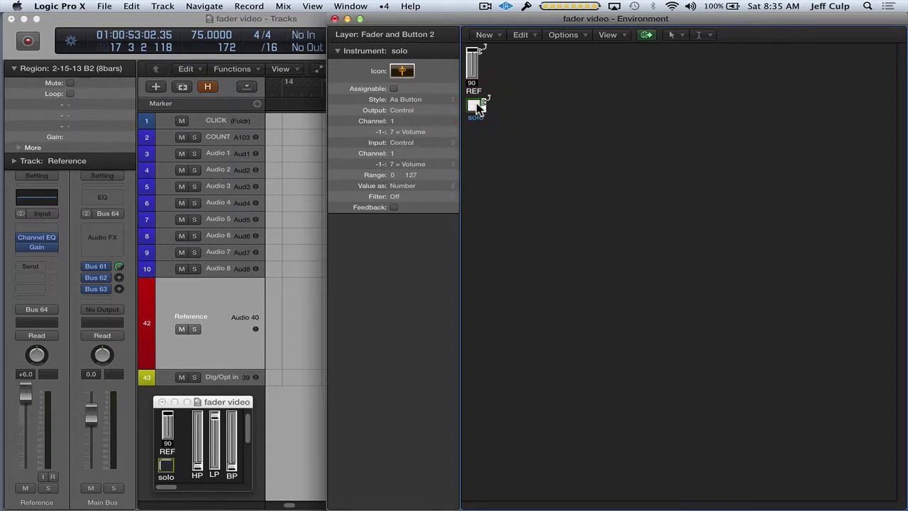
click(476, 105)
click(476, 105)
click(476, 104)
click(476, 104)
click(476, 105)
Make the solo button send Ctrl 3 with a 0 to 1 range.
click(428, 135)
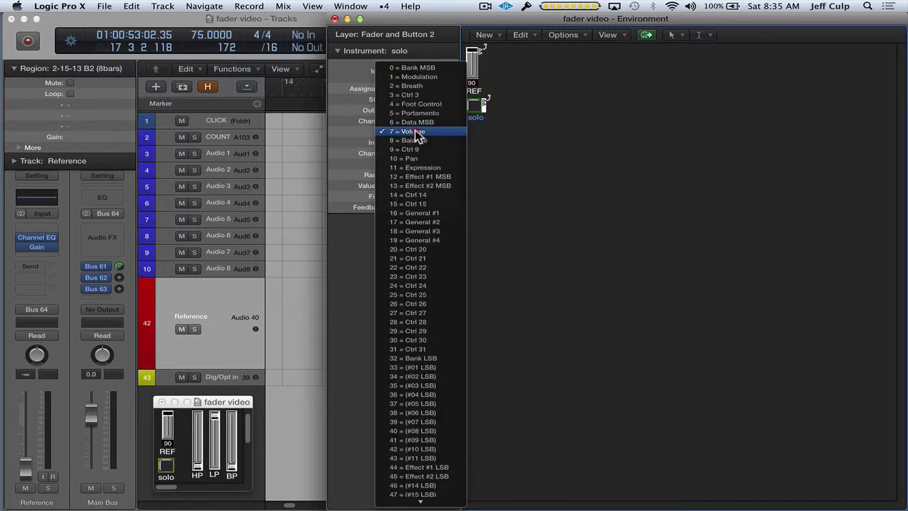
click(421, 95)
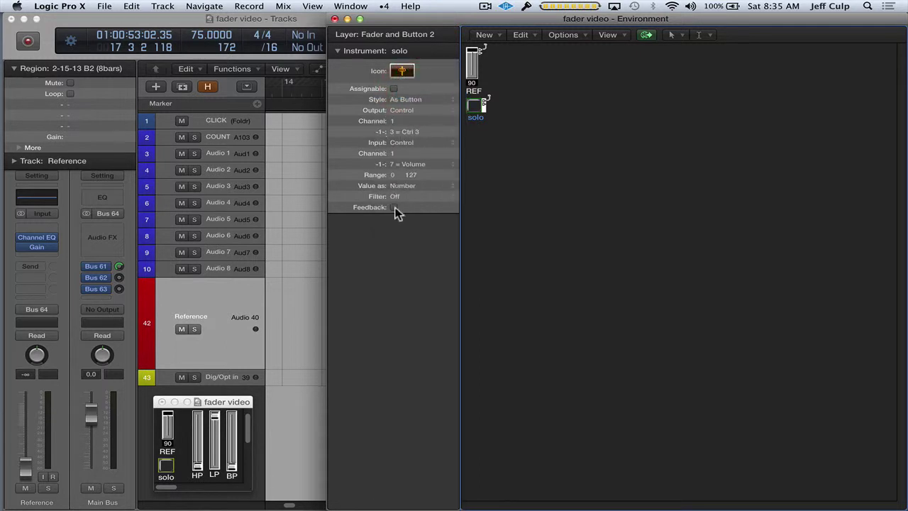
click(415, 177)
click(415, 177)
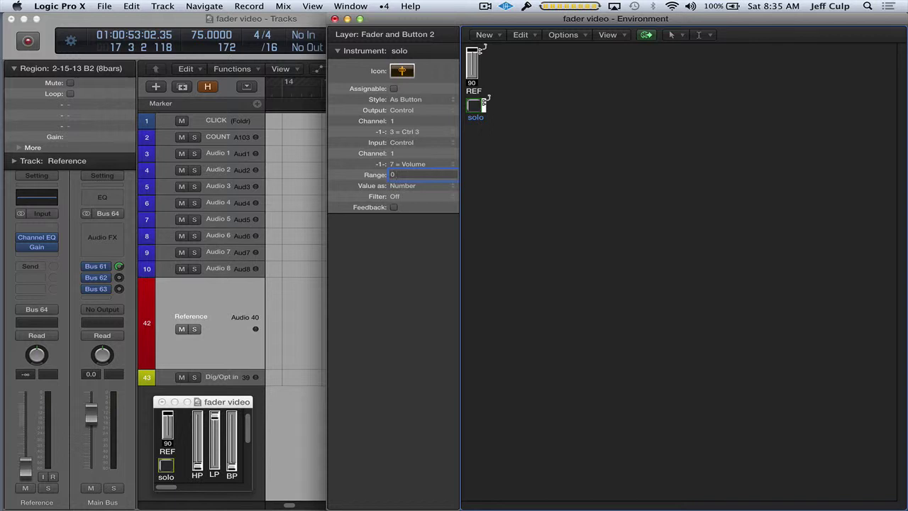
text(1)
key(Return)
Deselect the button and use it to solo and unsolo the Reference track.
click(488, 171)
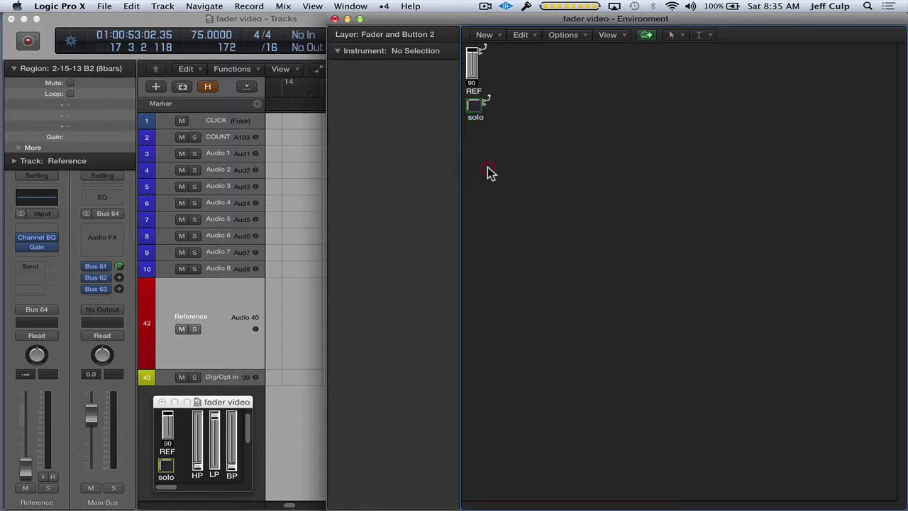
alt+click(27, 472)
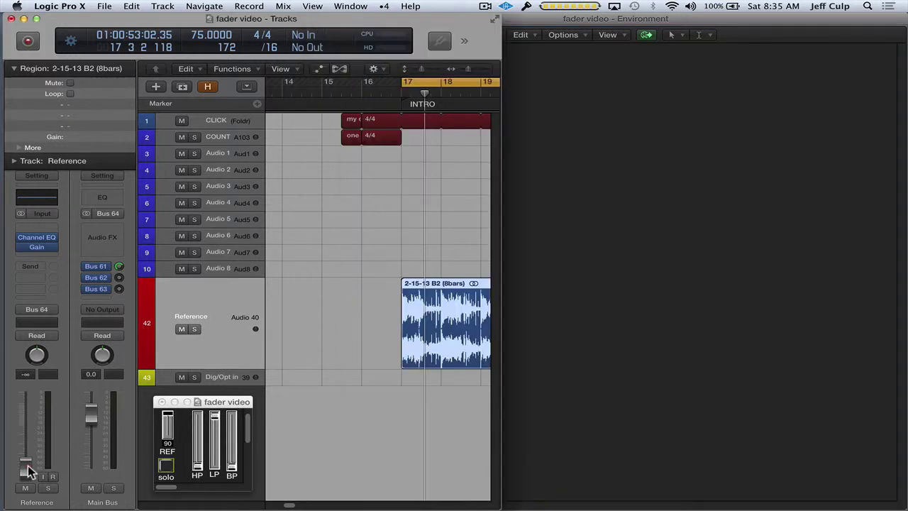
click(547, 277)
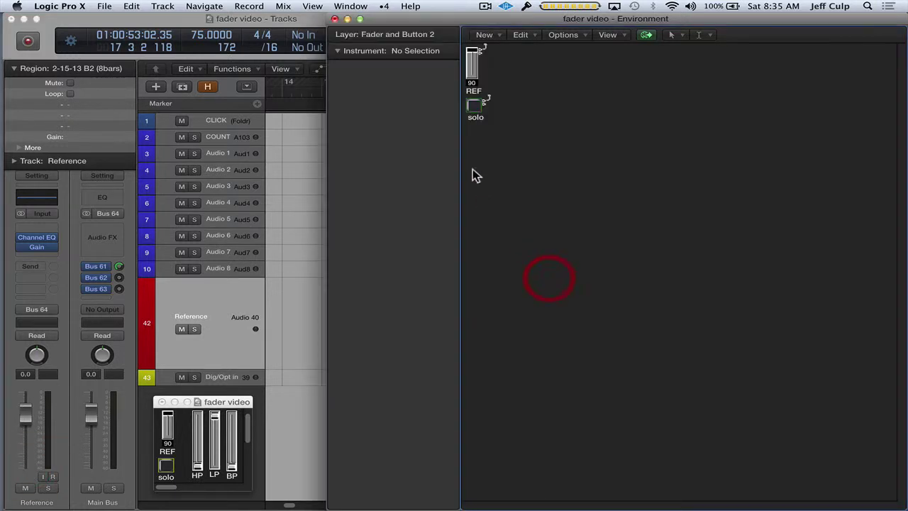
click(474, 106)
click(474, 106)
click(474, 107)
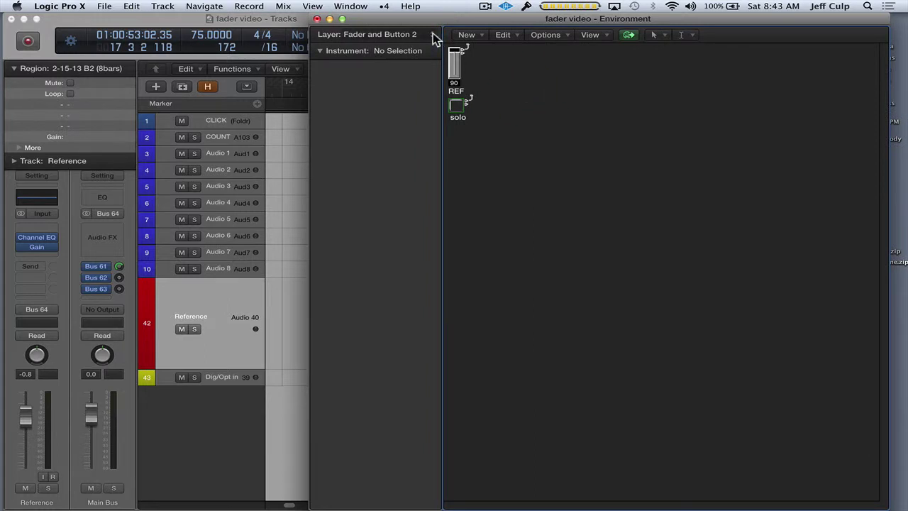
Create a Vertical 3 fader next to REF and name it HP.
click(479, 36)
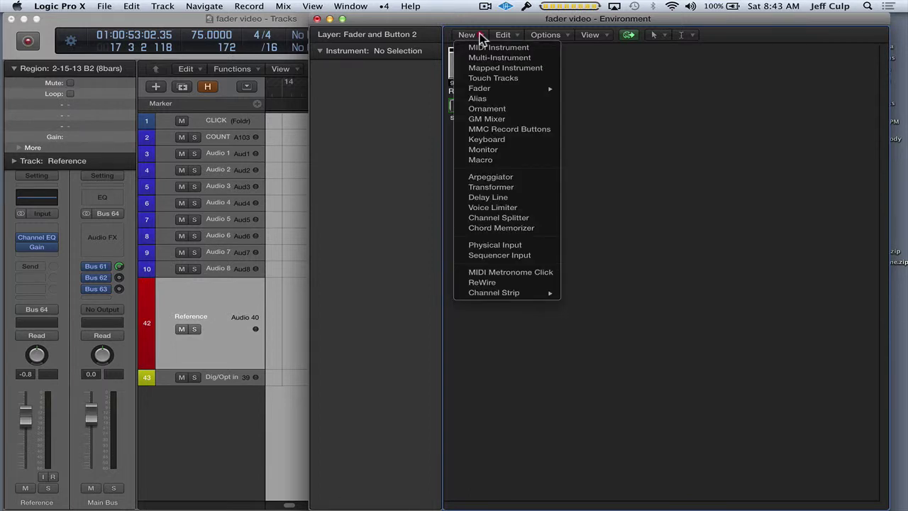
mouse_move(547, 94)
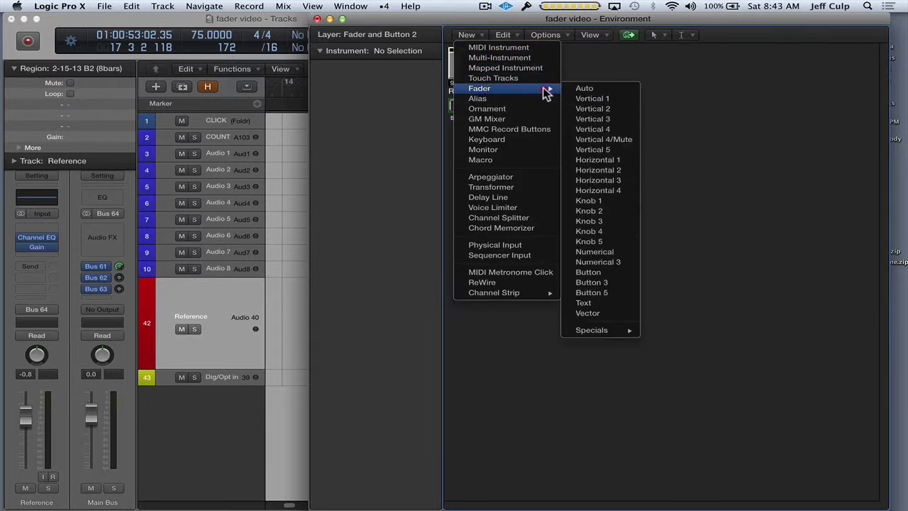
click(613, 120)
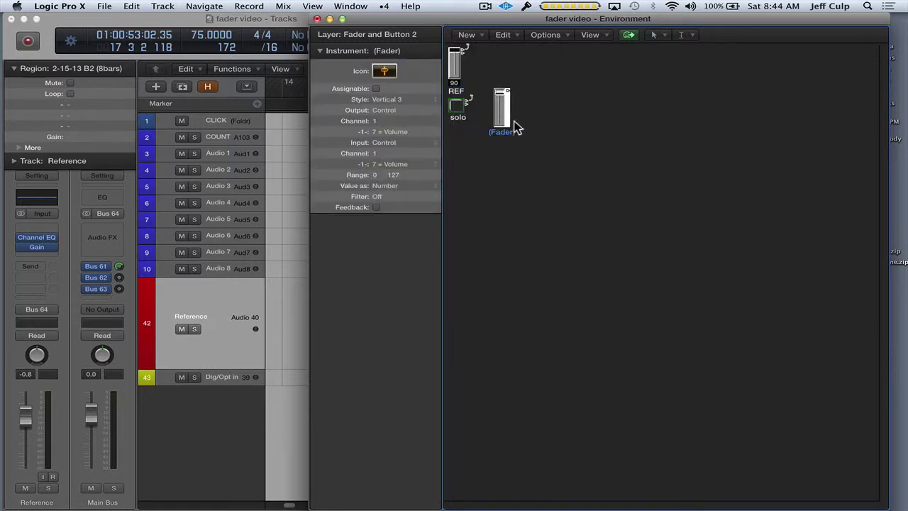
mouse_move(505, 134)
mouse_down()
mouse_move(499, 91)
mouse_move(502, 117)
mouse_up()
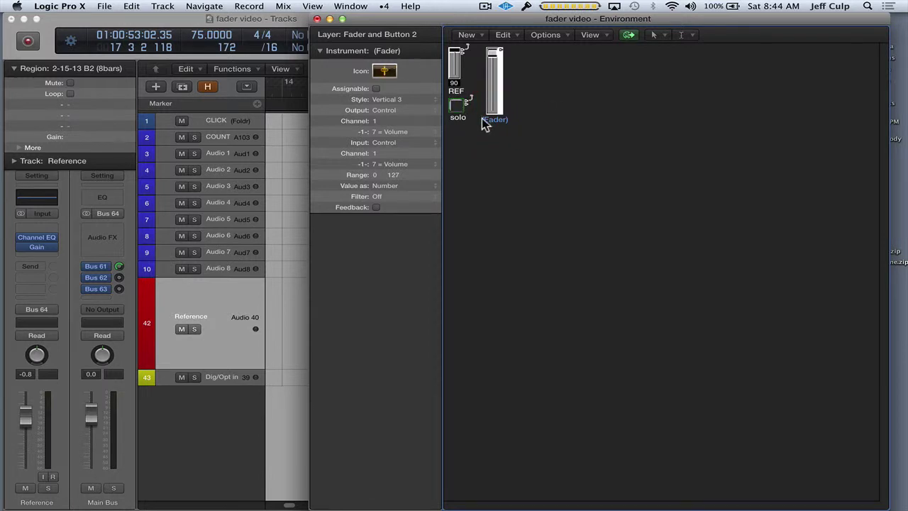
double_click(392, 51)
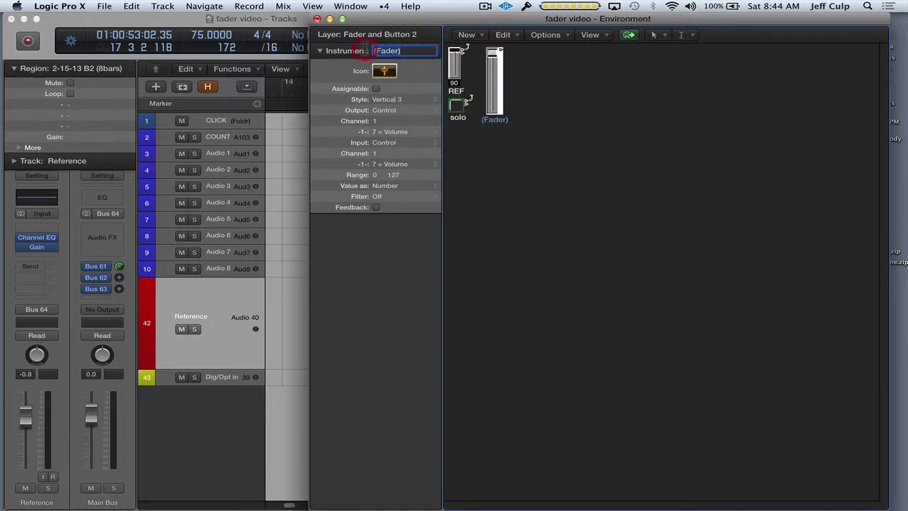
text(HP)
key(Return)
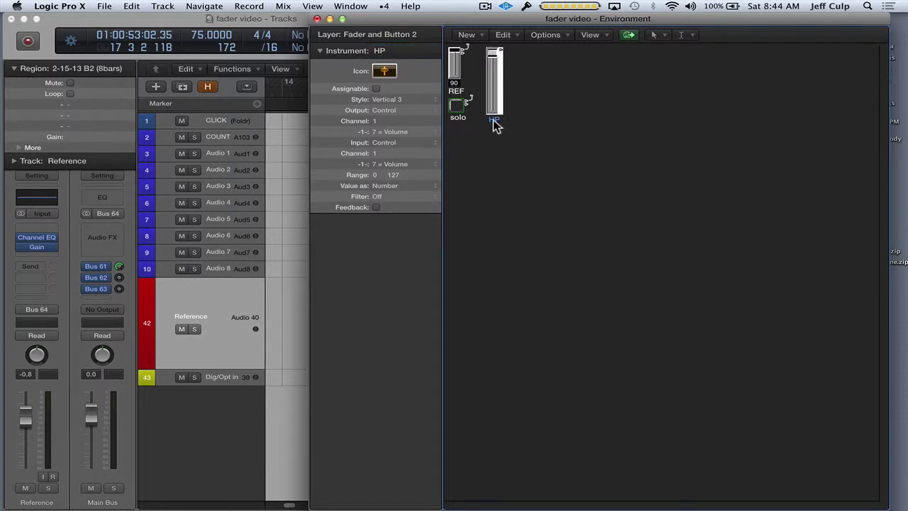
Duplicate the HP fader and align all three faders in a row with Align Objects.
drag(497, 122, 540, 122)
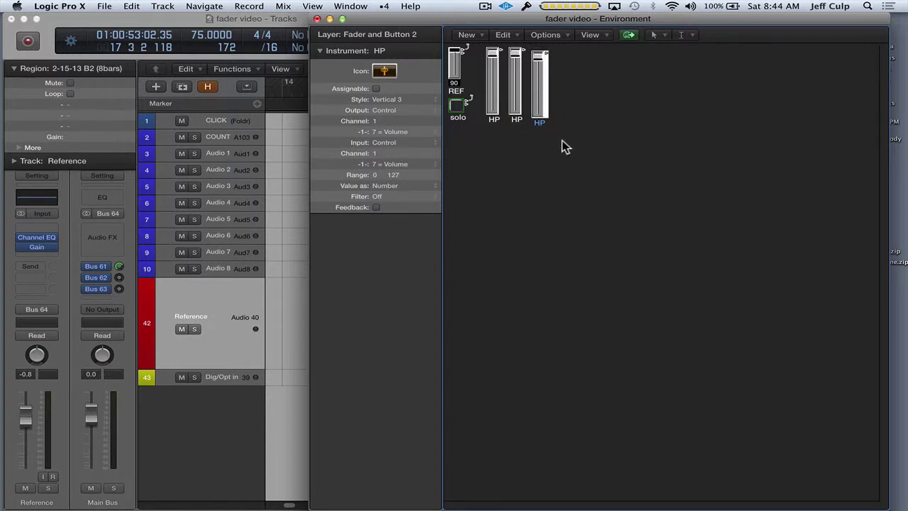
drag(560, 142, 487, 106)
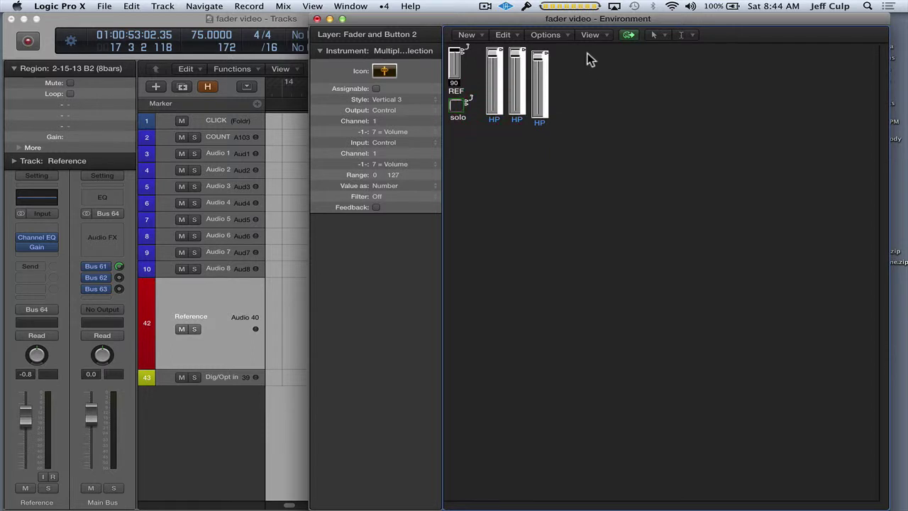
click(571, 38)
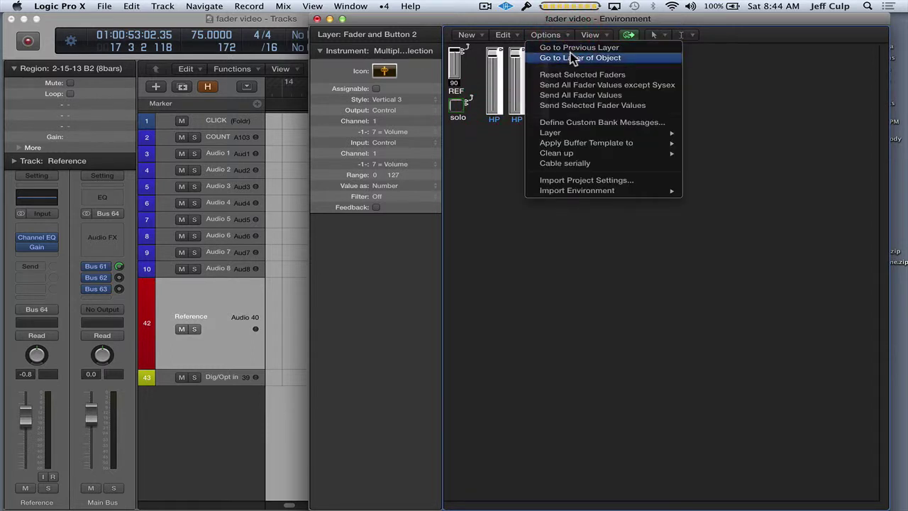
mouse_move(636, 153)
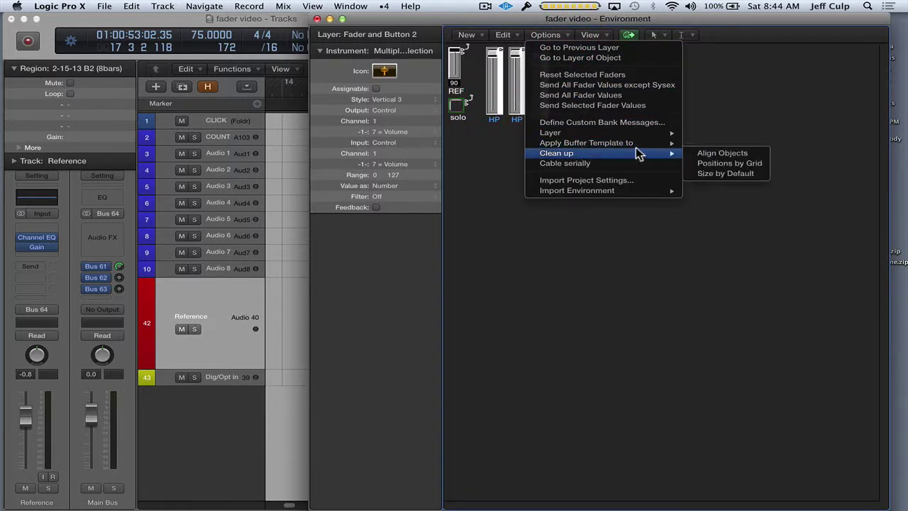
click(708, 153)
click(515, 151)
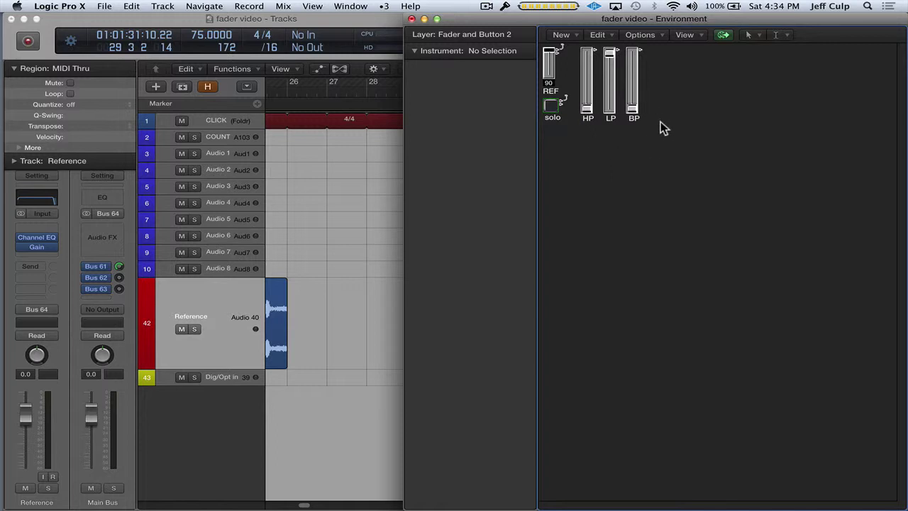
Open the Reference strip's Channel EQ and sweep its low cut between 23.5 Hz and 130 Hz.
click(523, 36)
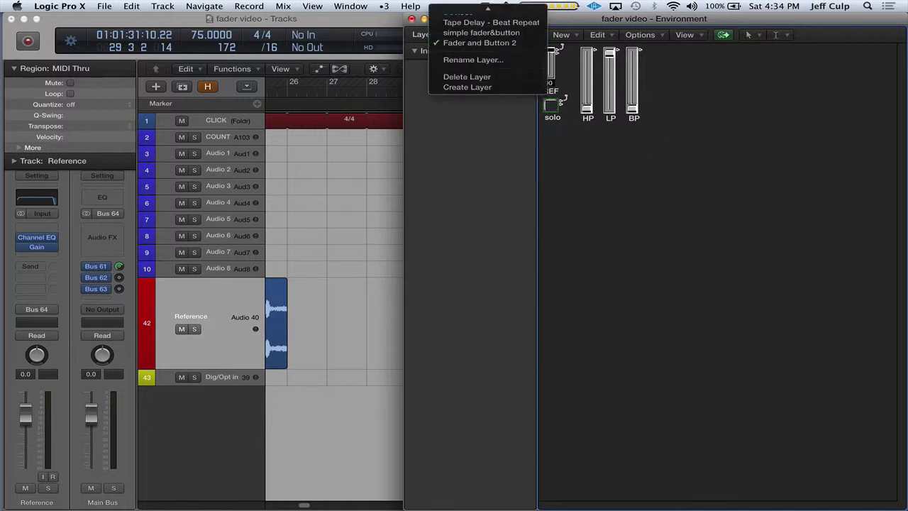
scroll(514, 35, up, 3)
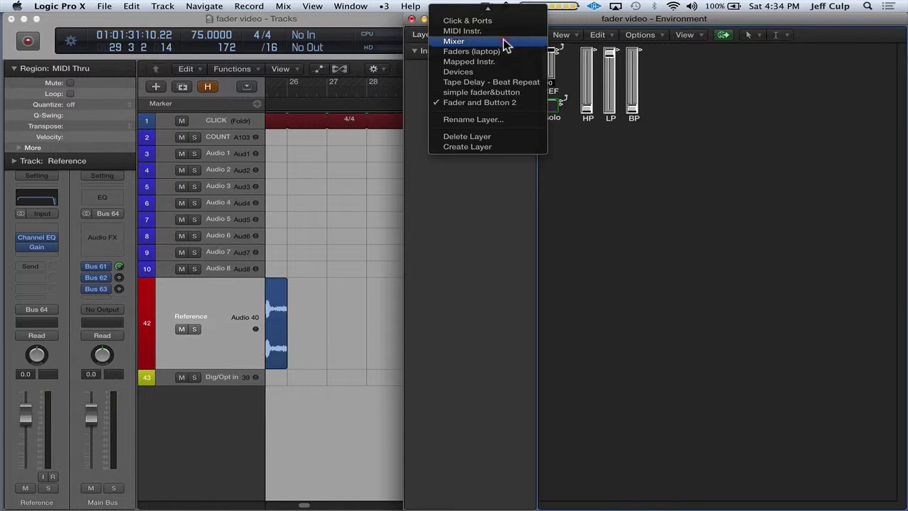
click(507, 43)
drag(556, 505, 676, 507)
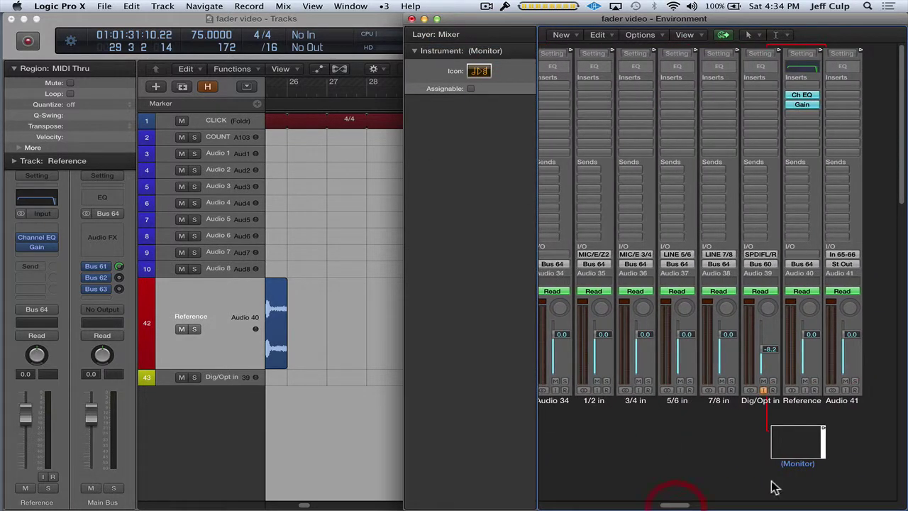
click(802, 97)
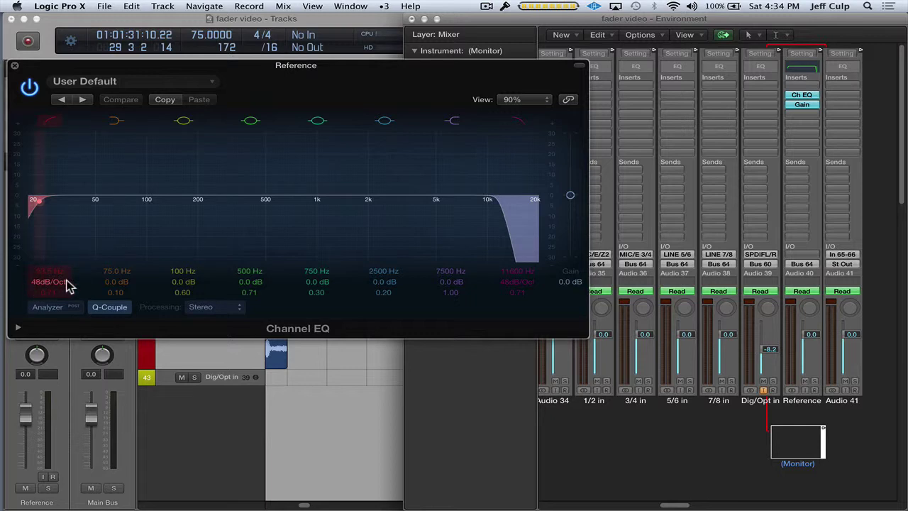
drag(41, 274, 51, 275)
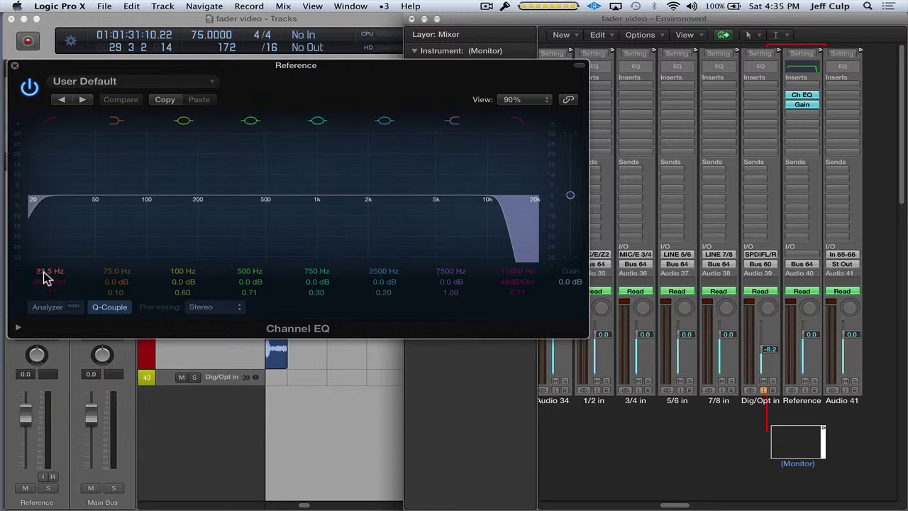
mouse_move(44, 277)
mouse_down()
mouse_move(44, 253)
mouse_move(45, 270)
mouse_up()
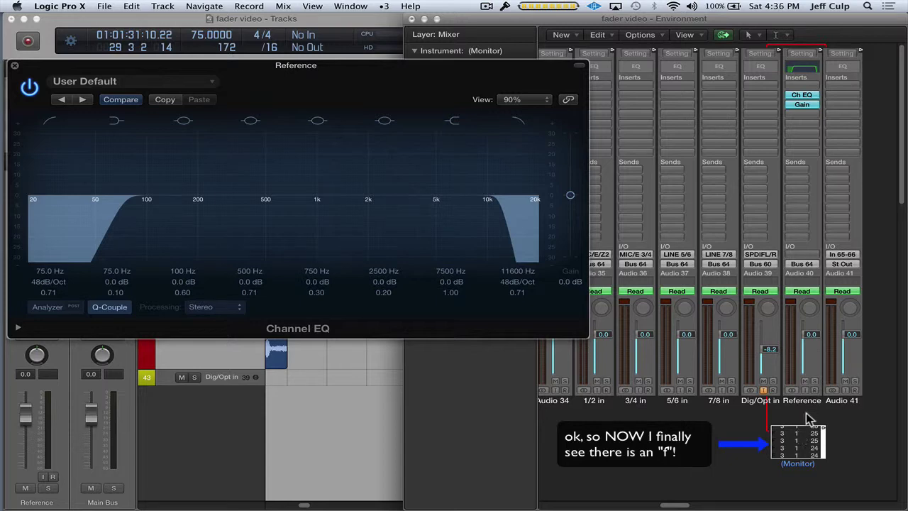
mouse_move(46, 274)
mouse_down()
mouse_move(46, 291)
mouse_move(45, 249)
mouse_move(46, 282)
mouse_up()
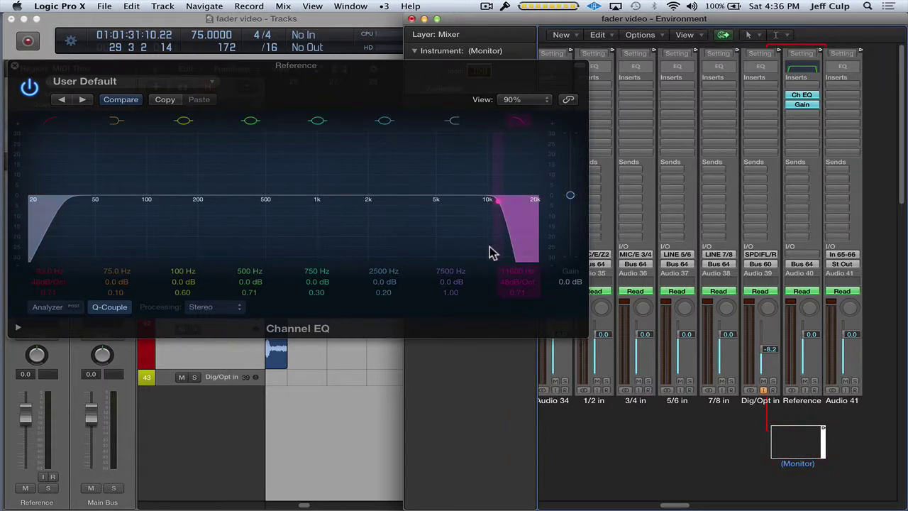
Sweep the Reference EQ's high-cut frequency down and back, then close Channel EQ.
drag(521, 278, 521, 297)
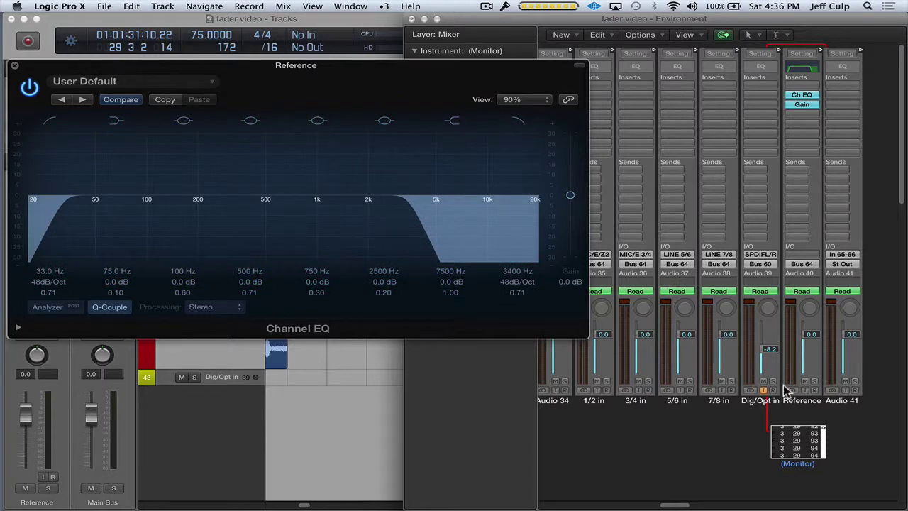
click(14, 64)
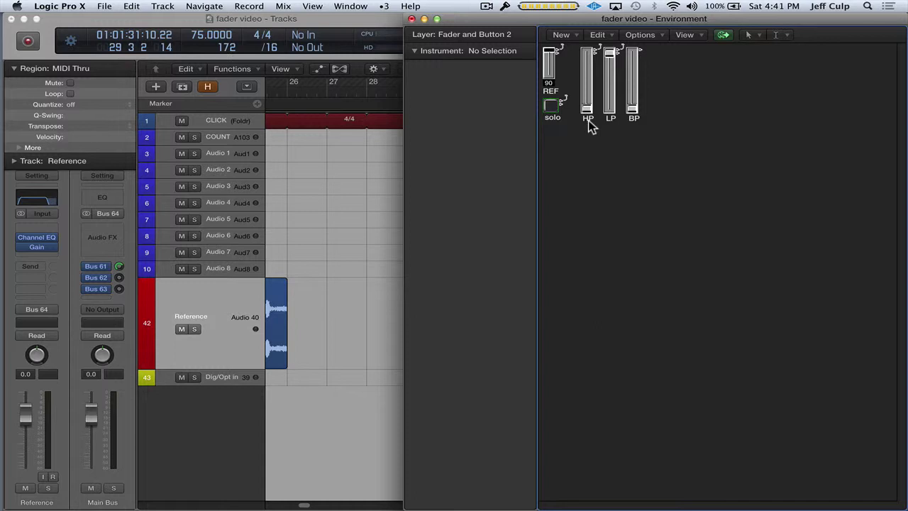
Set the HP fader to output Fader messages on channel 3, number 1, and test it.
click(589, 121)
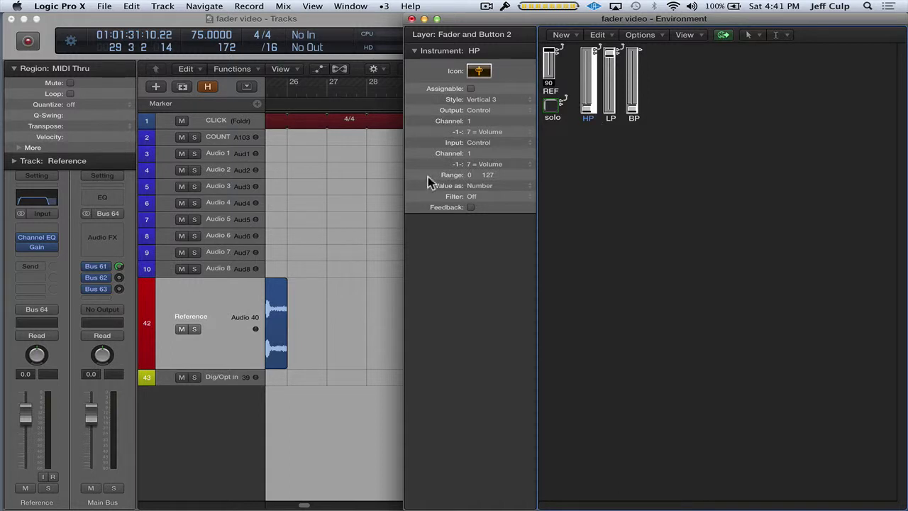
click(481, 112)
click(486, 58)
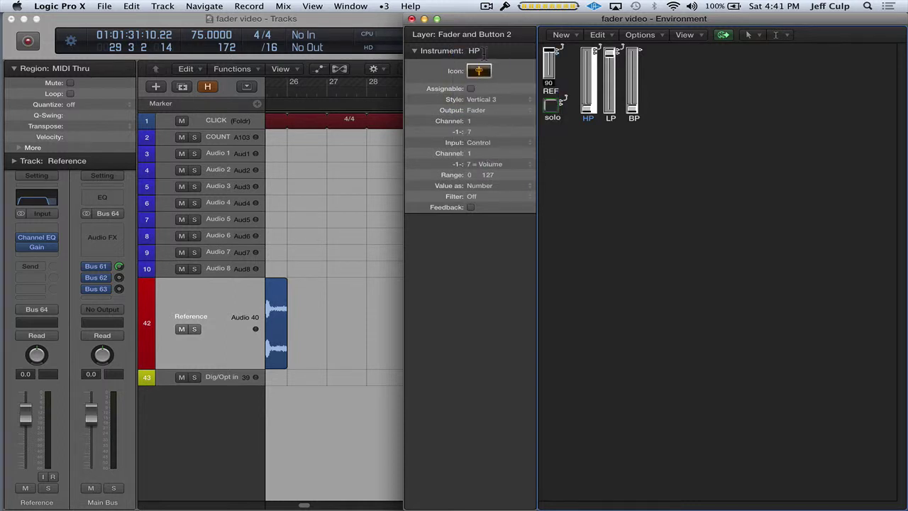
double_click(471, 122)
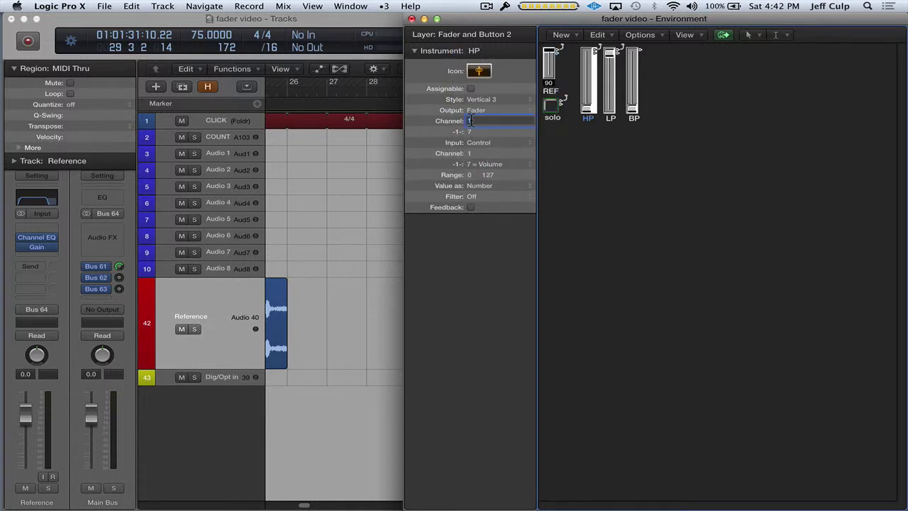
key(Return)
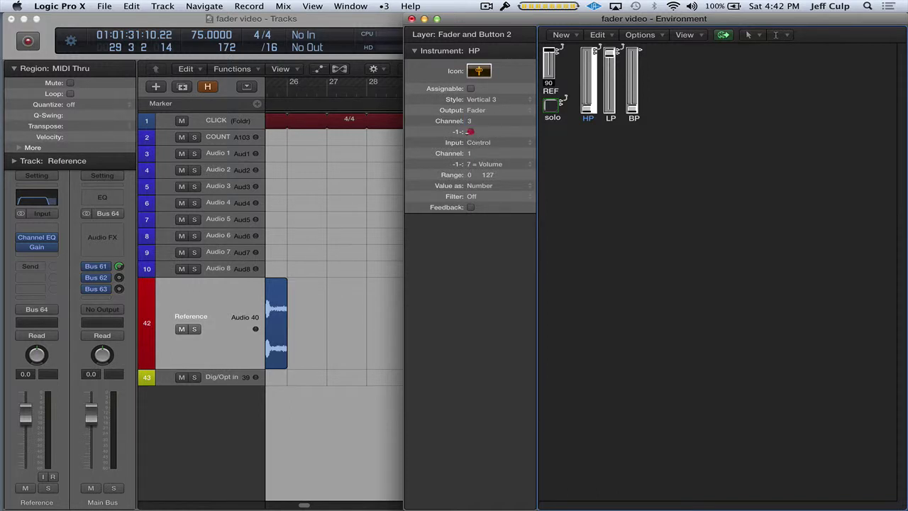
double_click(469, 132)
text(1)
key(Return)
drag(589, 114, 586, 82)
Set the LP fader to Fader output, channel 3, number 29, and pull it down to test.
click(610, 115)
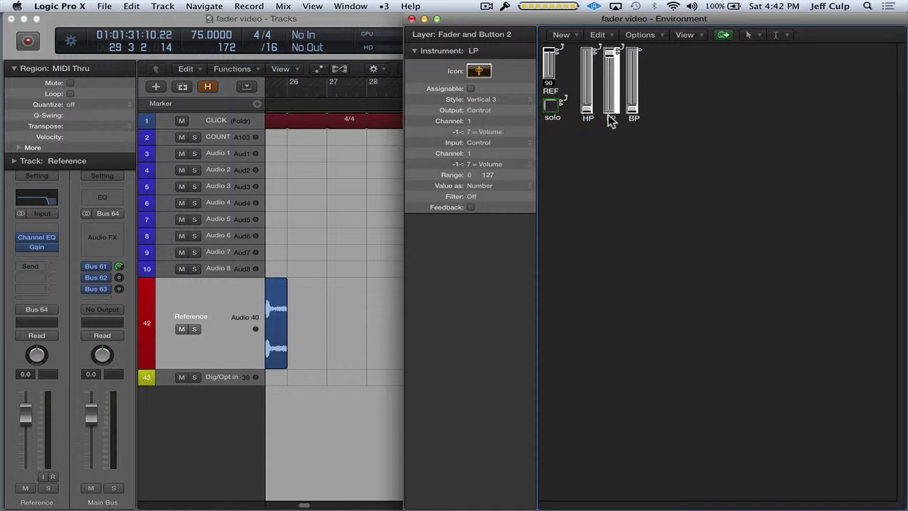
click(480, 112)
click(501, 61)
double_click(469, 132)
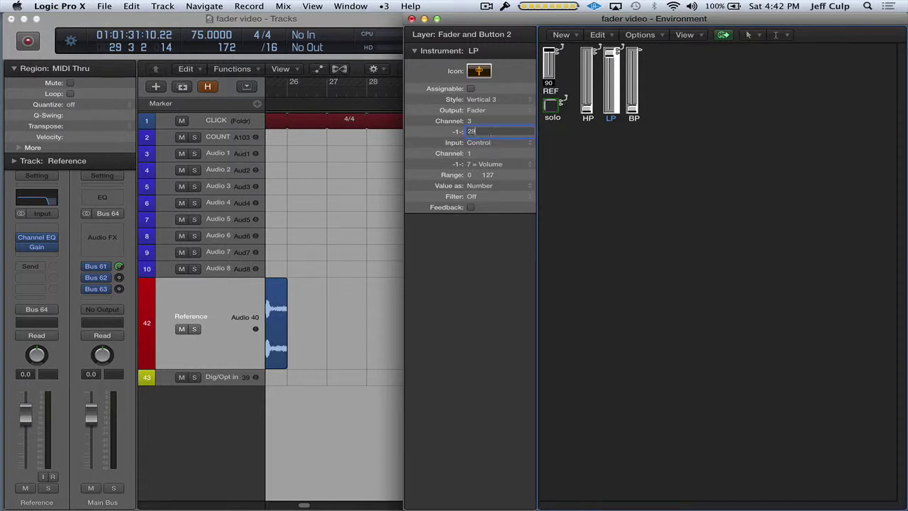
key(Return)
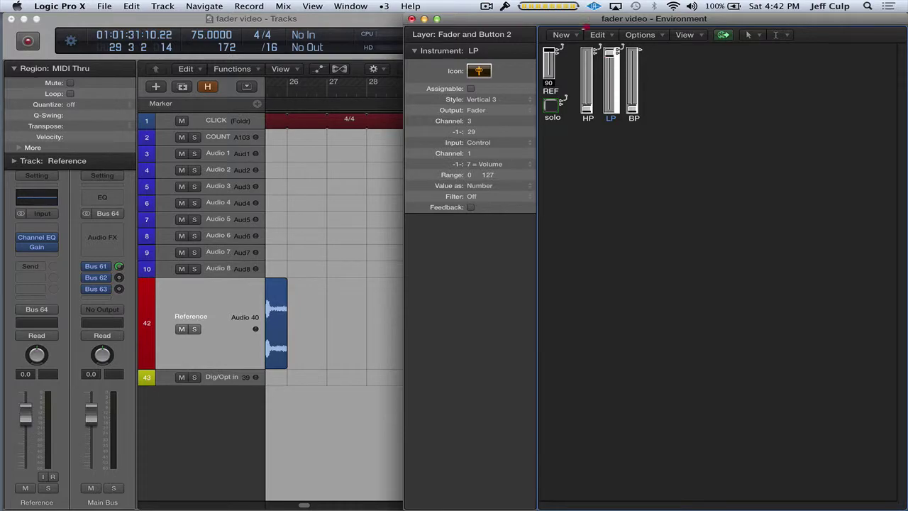
drag(609, 52, 614, 105)
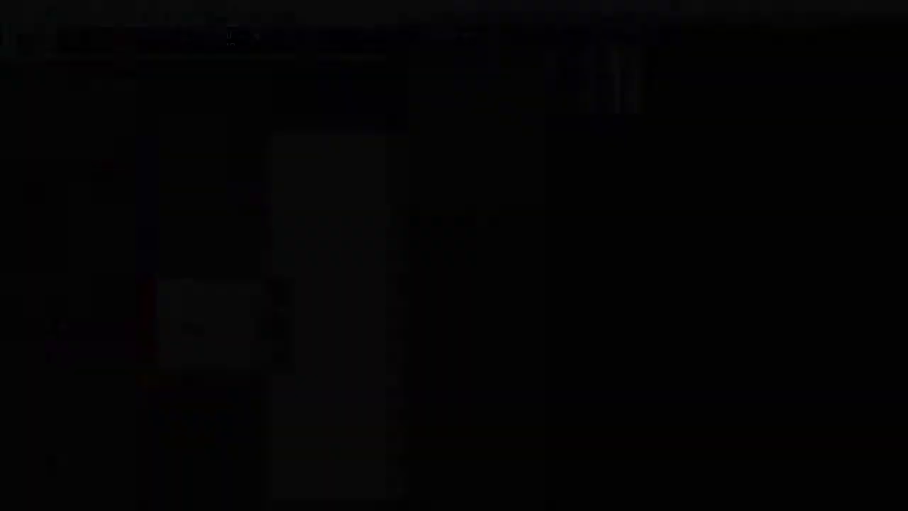